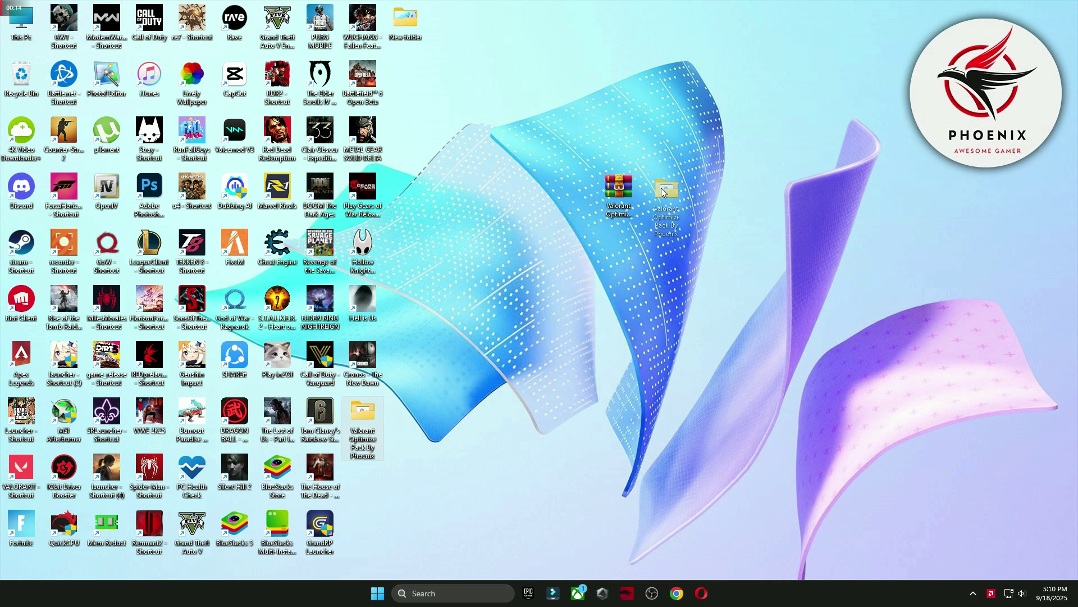
Launch Create A Restore Point from the 0 Start folder of the Valorant Optimize Pack and bring its System Properties dialog into clear view.
double_click(657, 196)
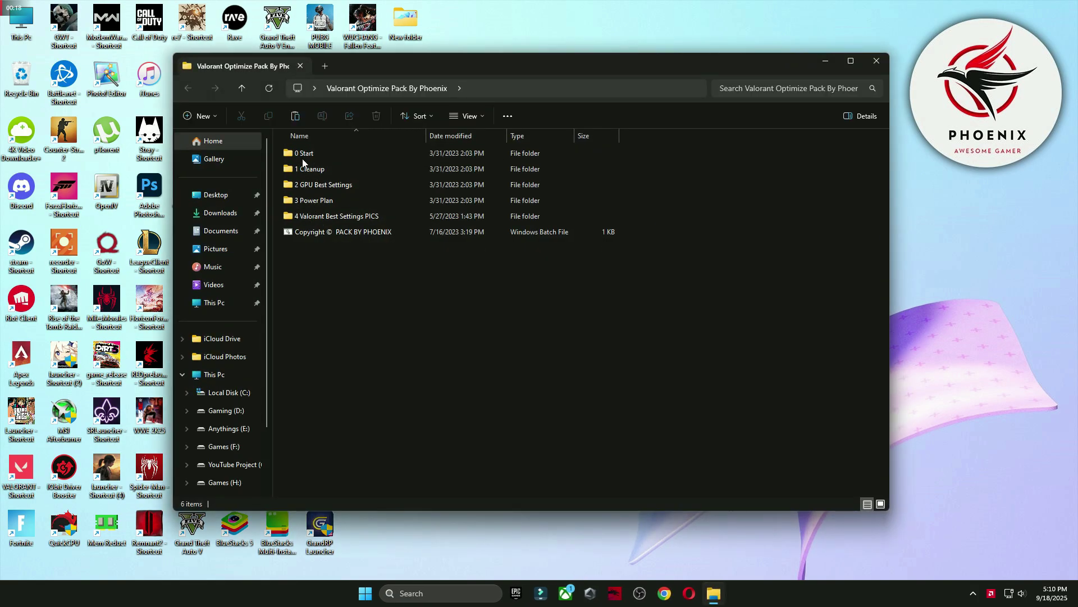
double_click(303, 154)
double_click(315, 153)
left_click(826, 62)
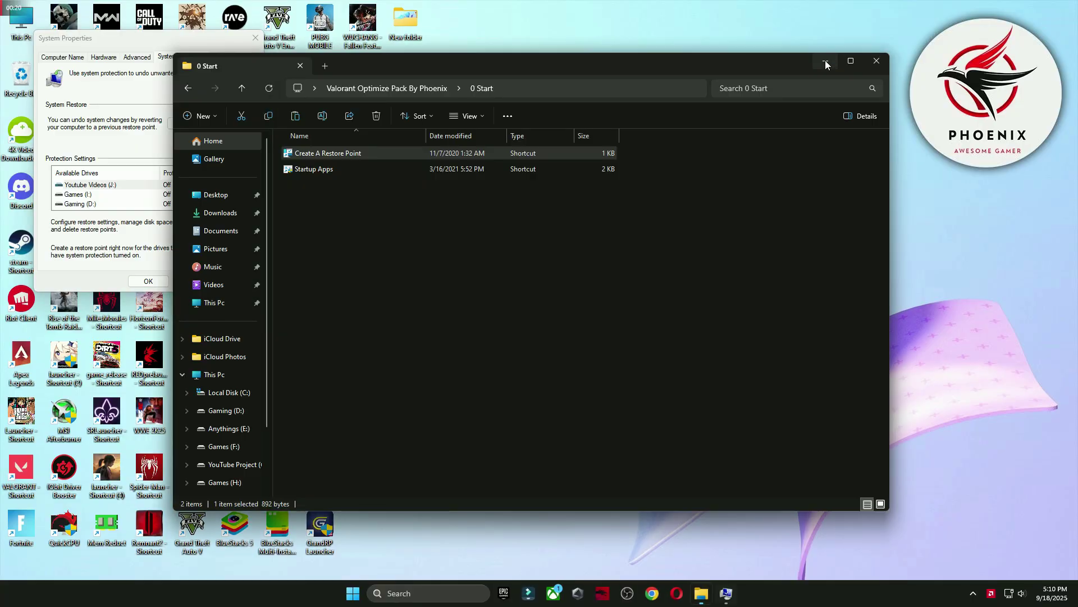
left_click(826, 62)
left_click_drag(198, 38, 654, 87)
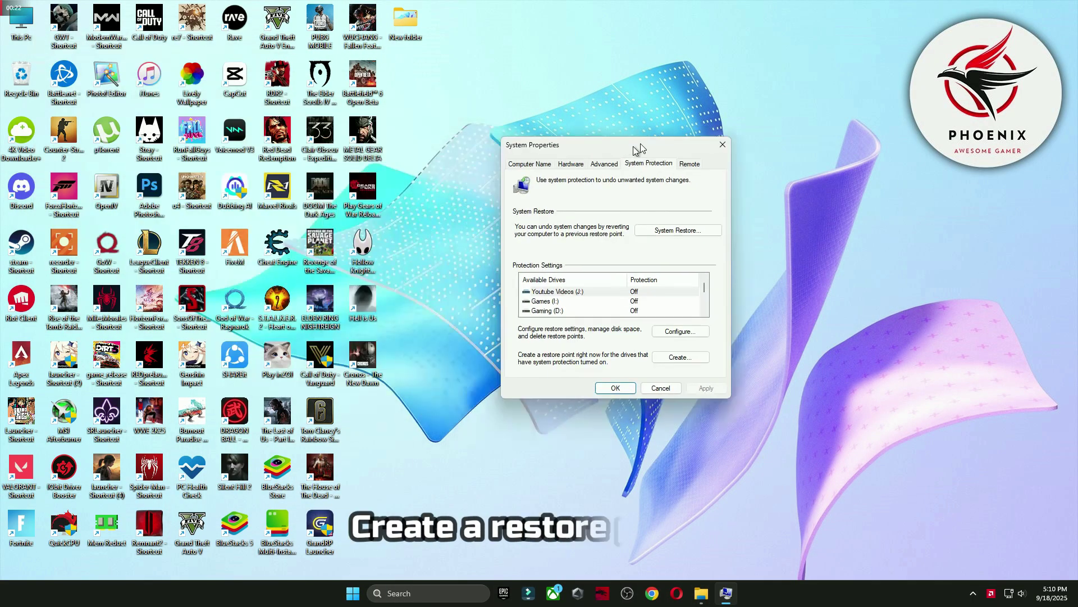
Configure restore settings for Local Disk (C:) with system protection turned on.
scroll(553, 241, "up", 3)
scroll(533, 242, "up", 1)
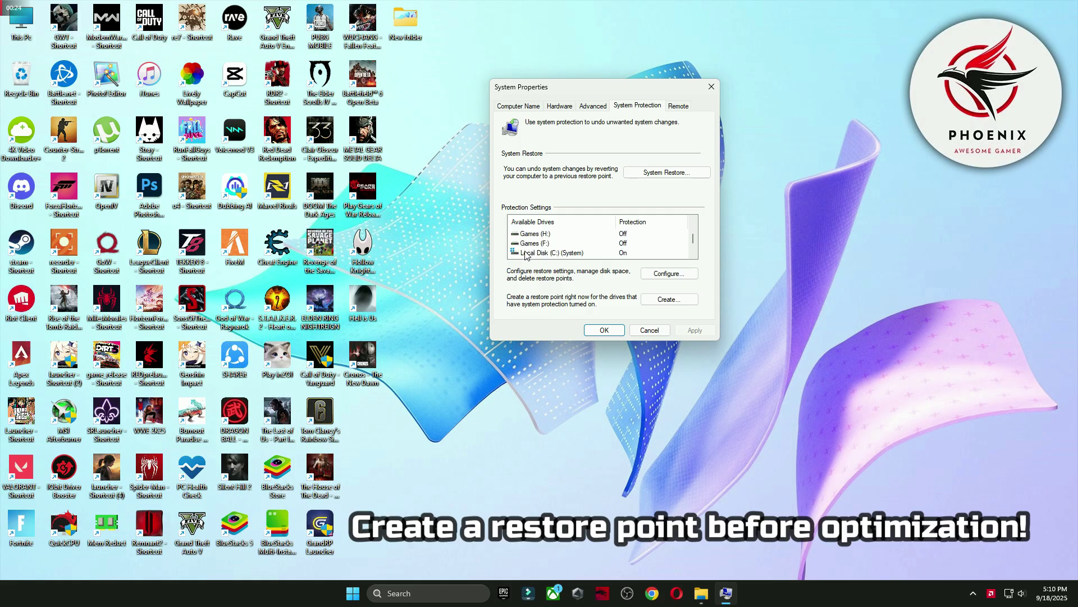
left_click(568, 253)
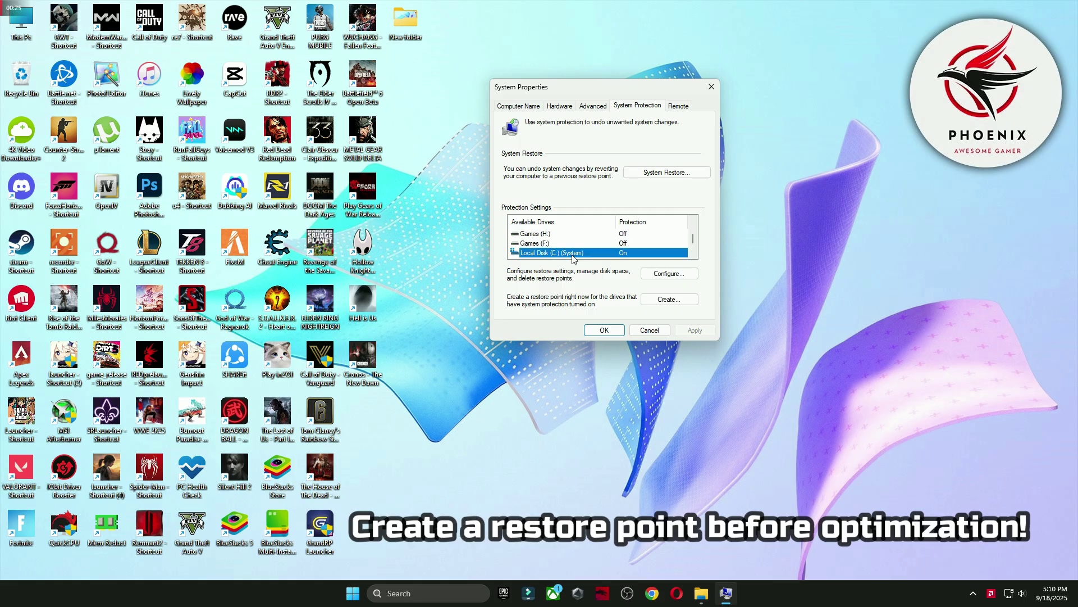
left_click(668, 273)
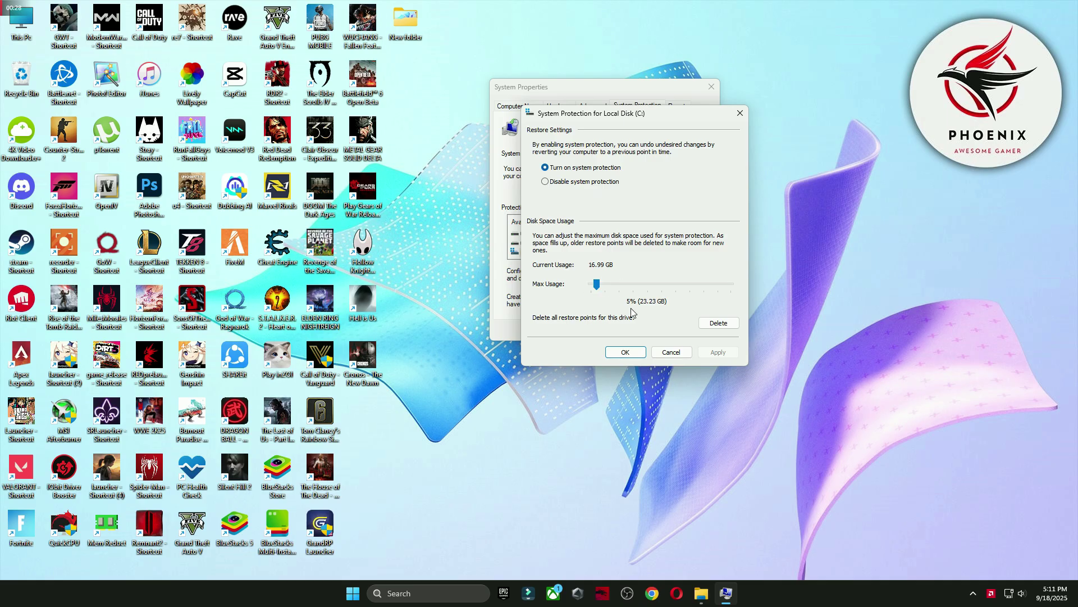
left_click(635, 349)
Create a restore point described as "backup" and close System Properties.
left_click(669, 299)
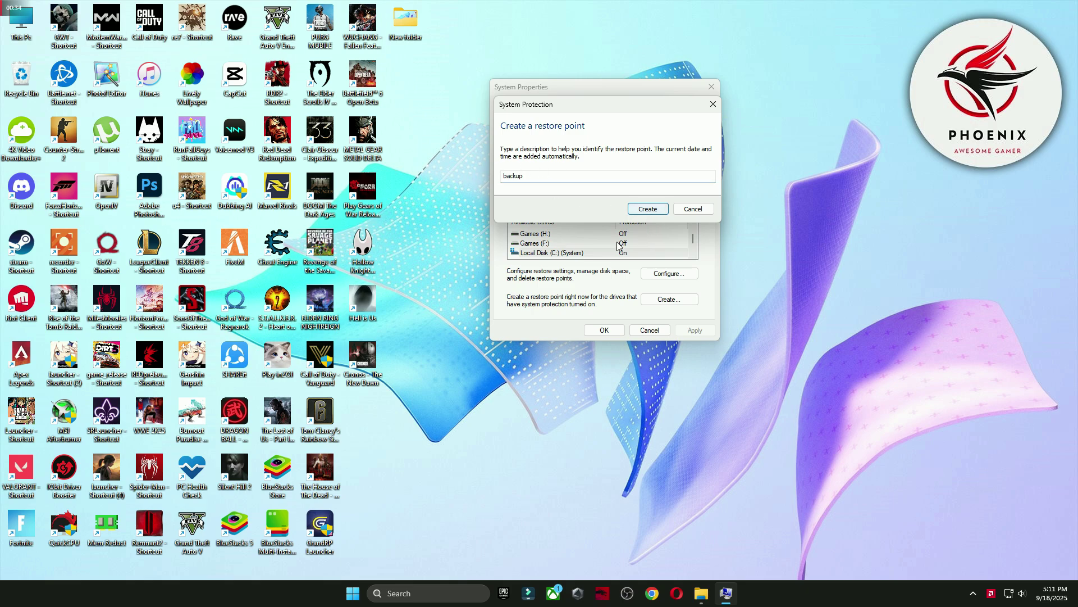
left_click(648, 210)
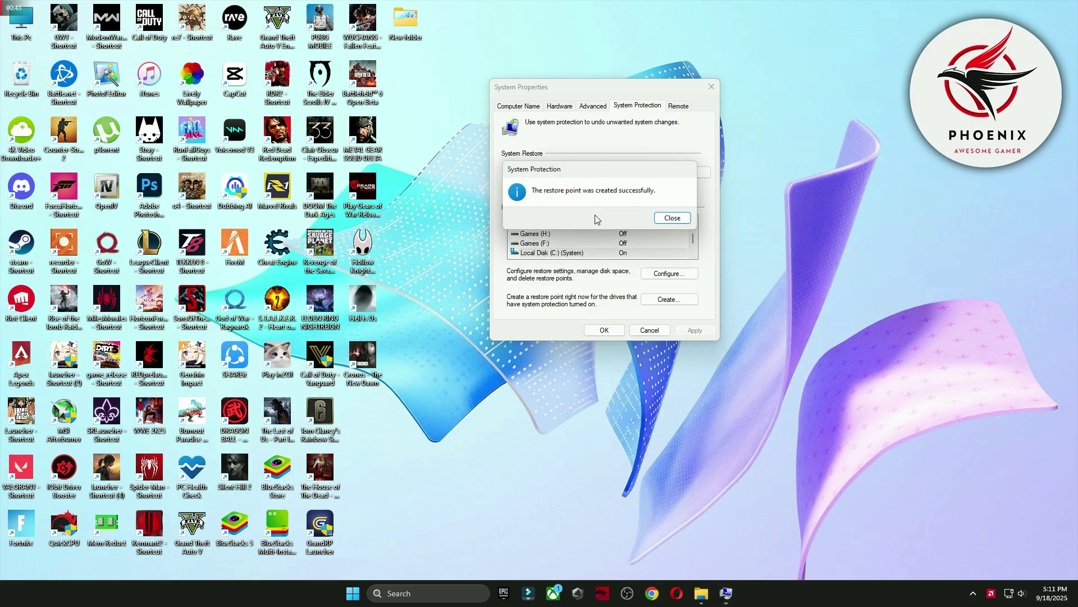
left_click(674, 218)
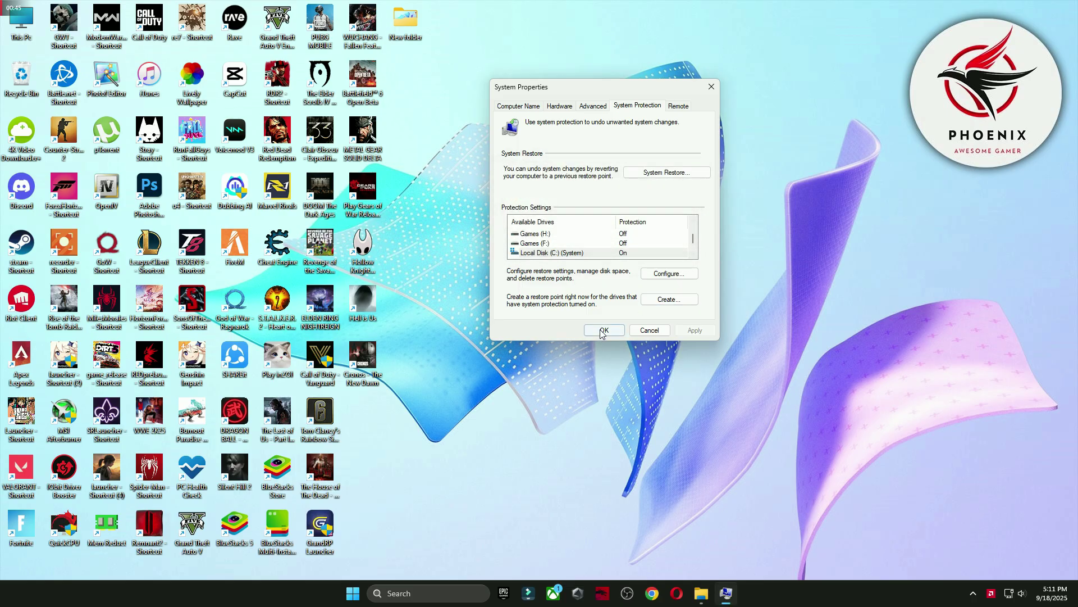
left_click(657, 331)
Open Startup Apps from the 0 Start folder and review the list for apps that still start automatically.
left_click(719, 593)
double_click(322, 173)
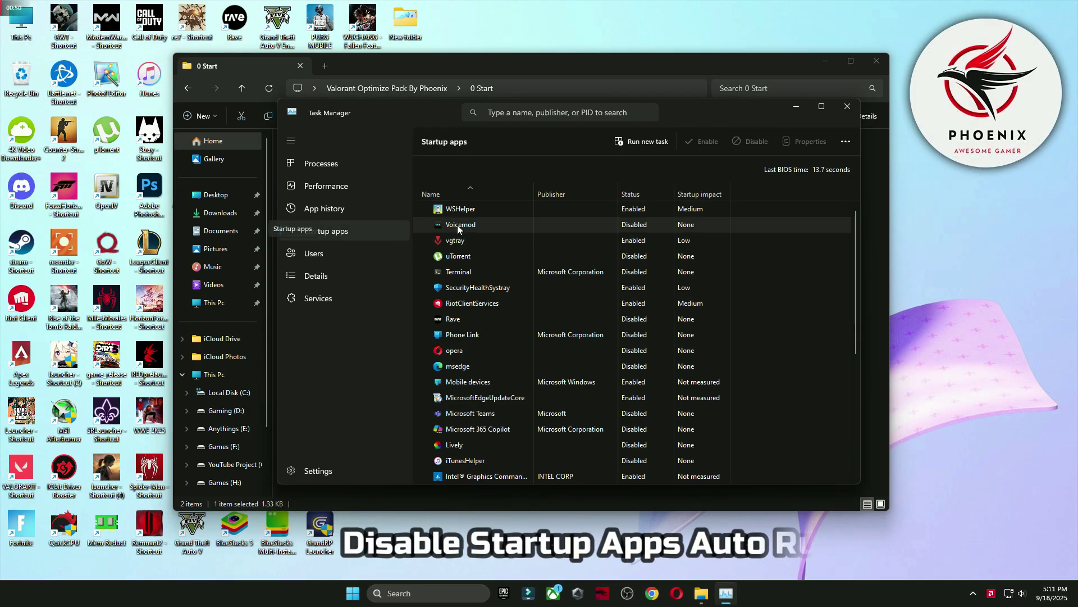
scroll(457, 225, "down", 5)
scroll(537, 382, "up", 5)
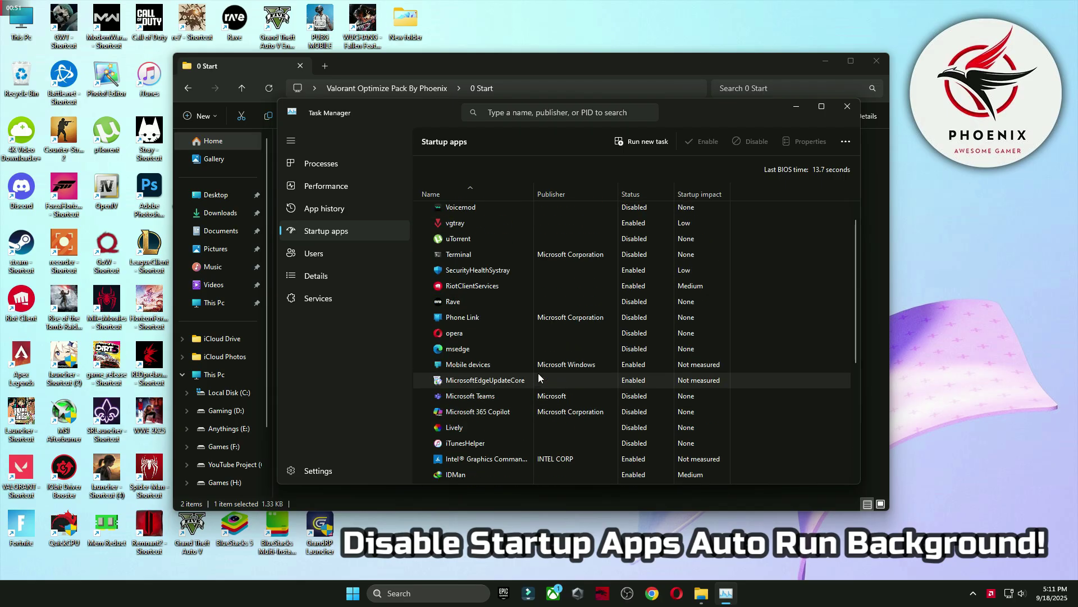
left_click(508, 262)
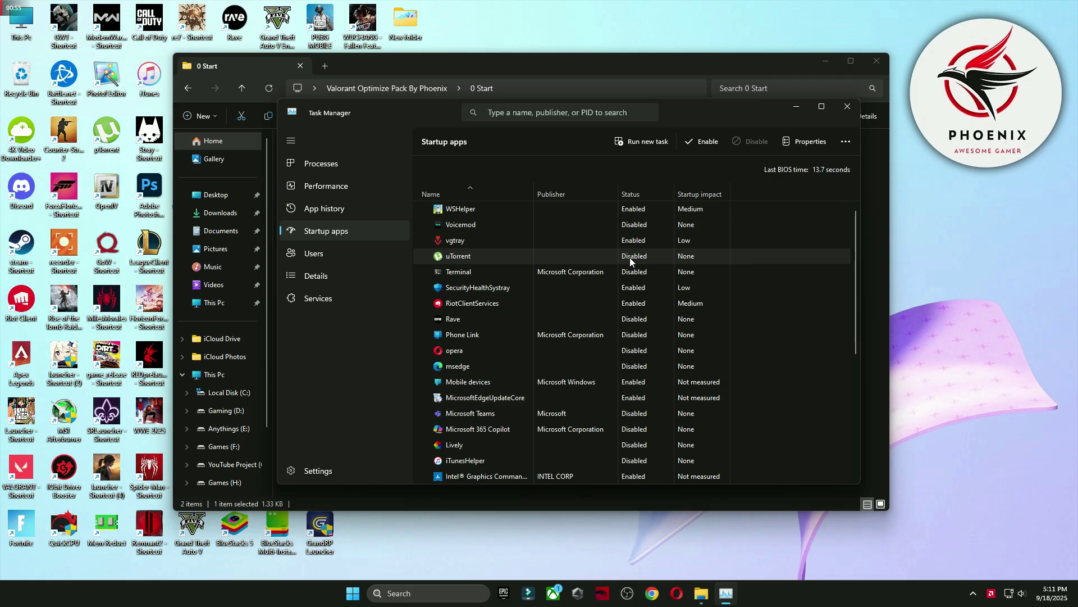
left_click(641, 223)
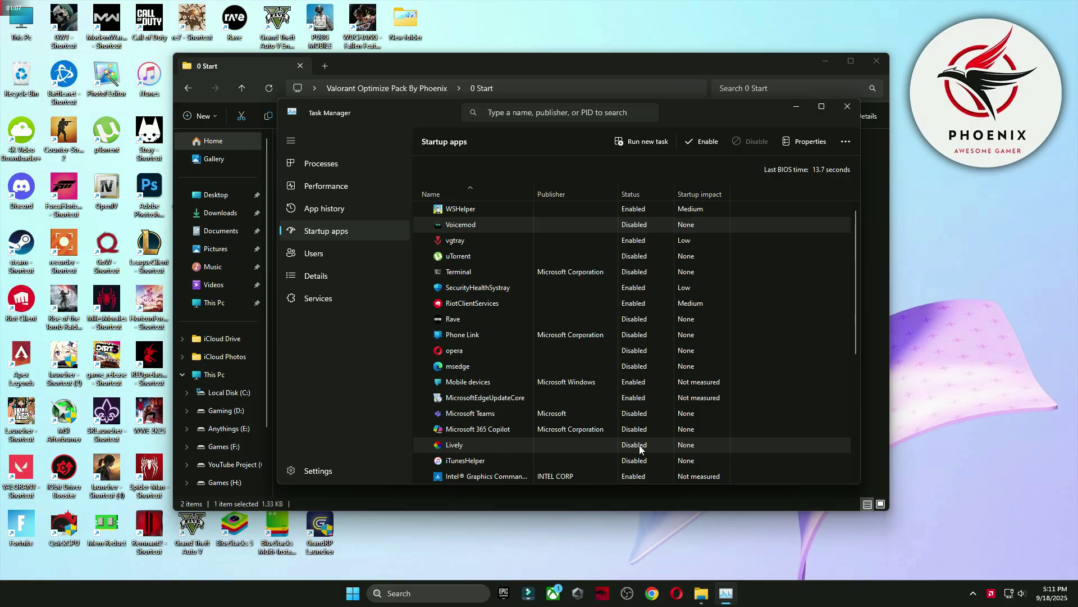
scroll(608, 388, "down", 4)
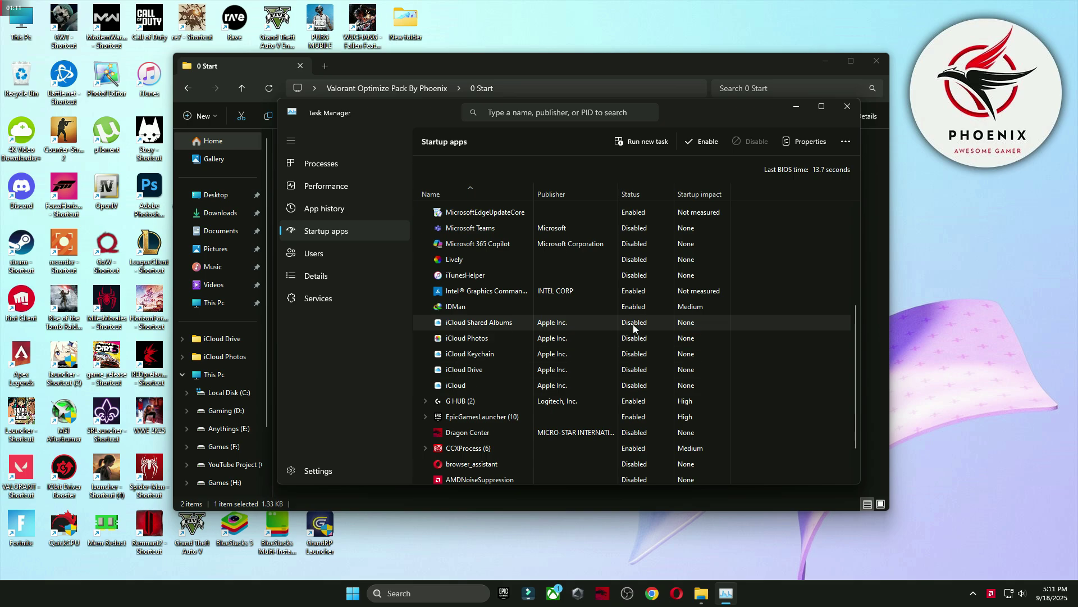
scroll(573, 337, "down", 1)
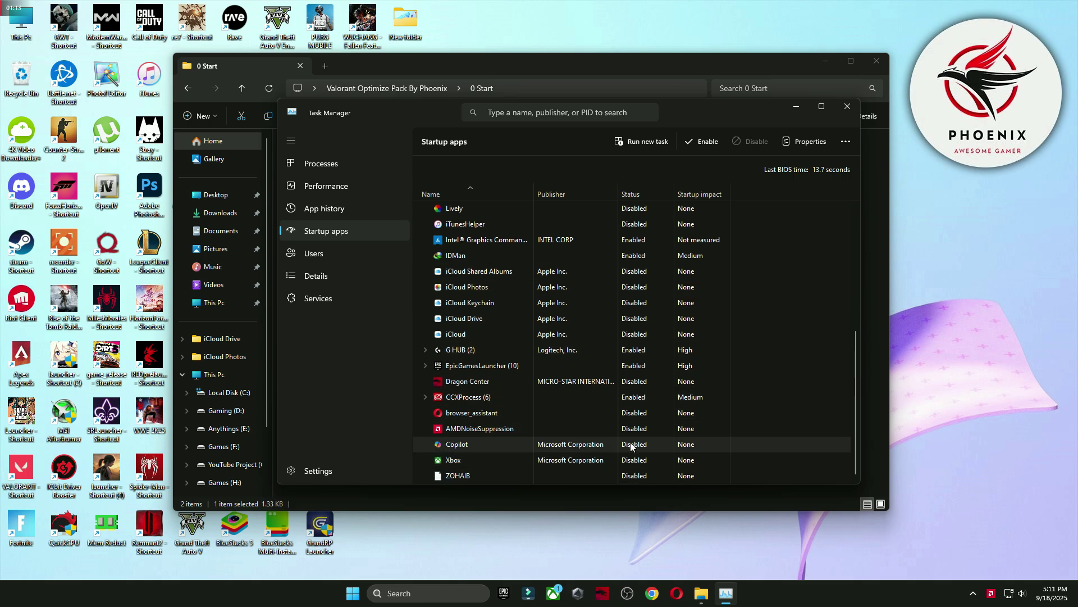
left_click(848, 106)
Run the scripts in the 1 Cleanup folder that delete prefetch files, temporary files and the Windows Update cache.
key("alt+Left")
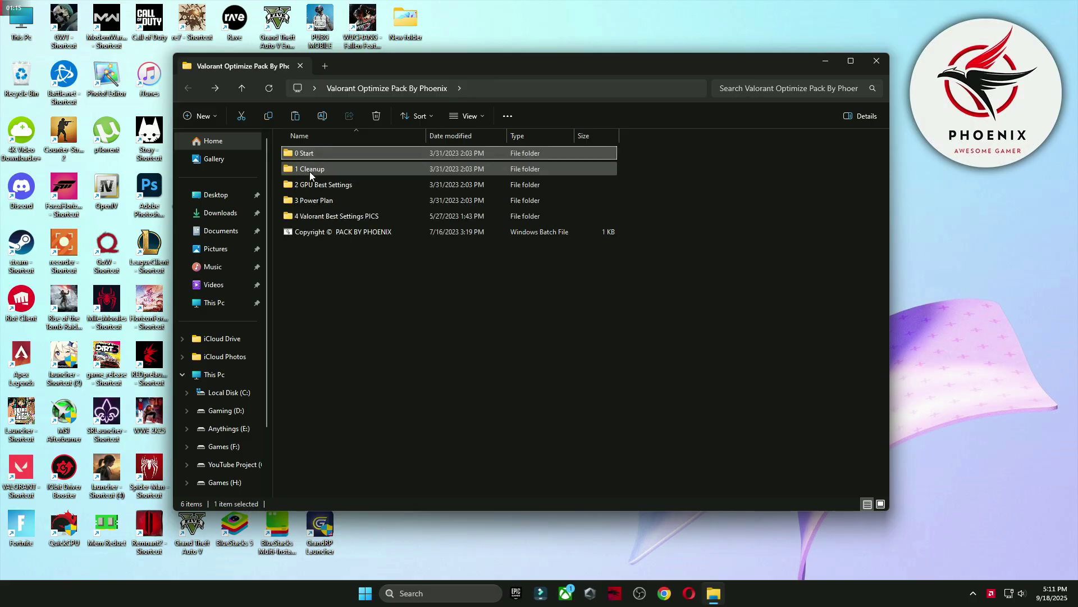
double_click(310, 172)
left_click(315, 154)
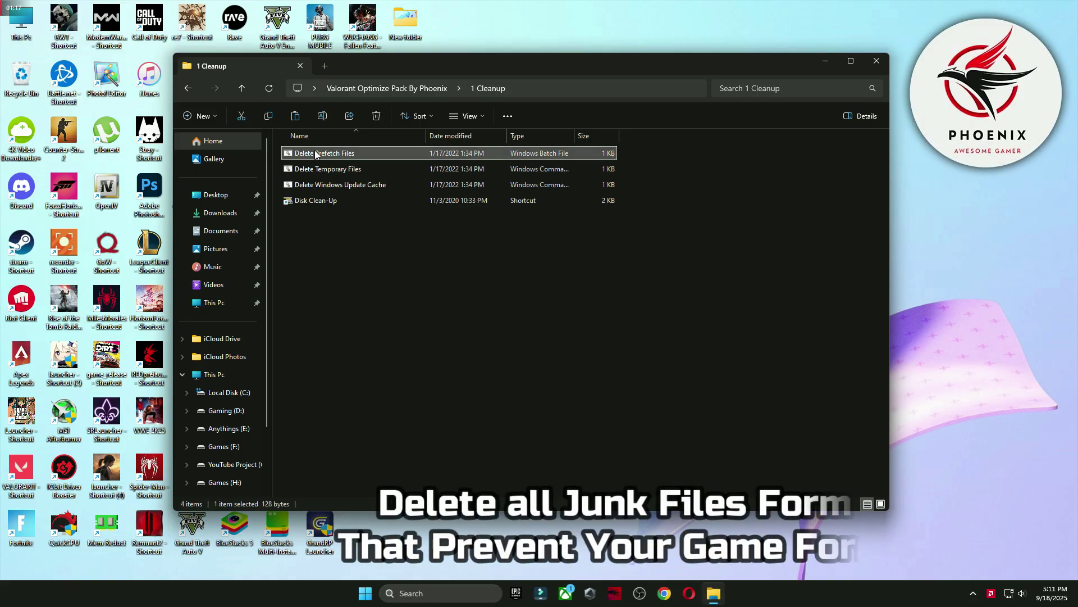
double_click(318, 168)
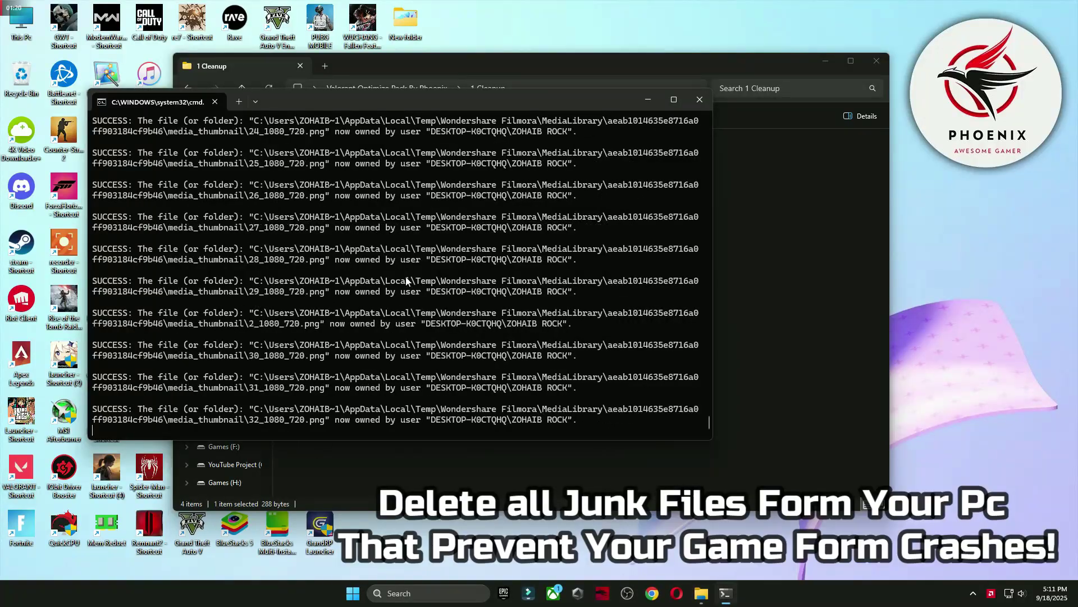
key("Return")
double_click(325, 184)
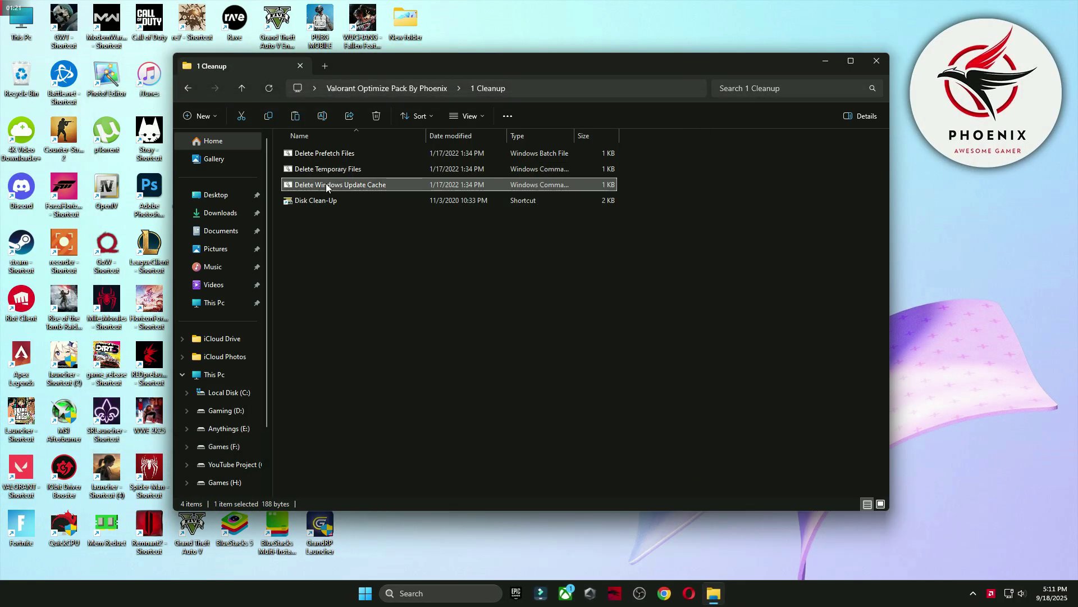
key("Return")
Run Disk Clean-Up on drive C: and permanently delete the checked items, including Recycle Bin, temporary files and thumbnails.
double_click(320, 201)
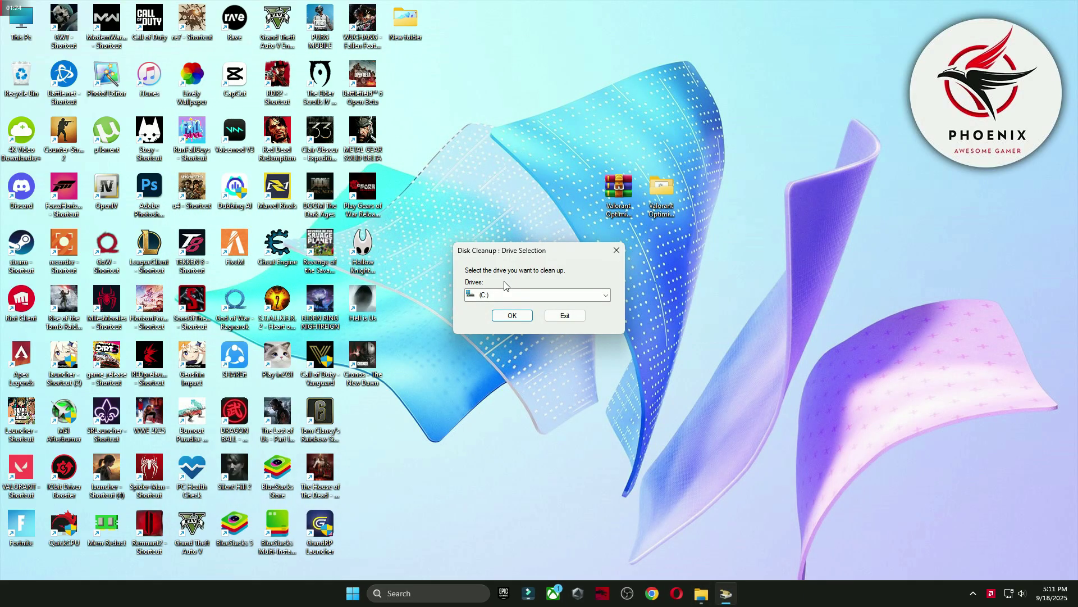
left_click(511, 315)
left_click_drag(294, 138, 687, 109)
scroll(551, 201, "down", 1)
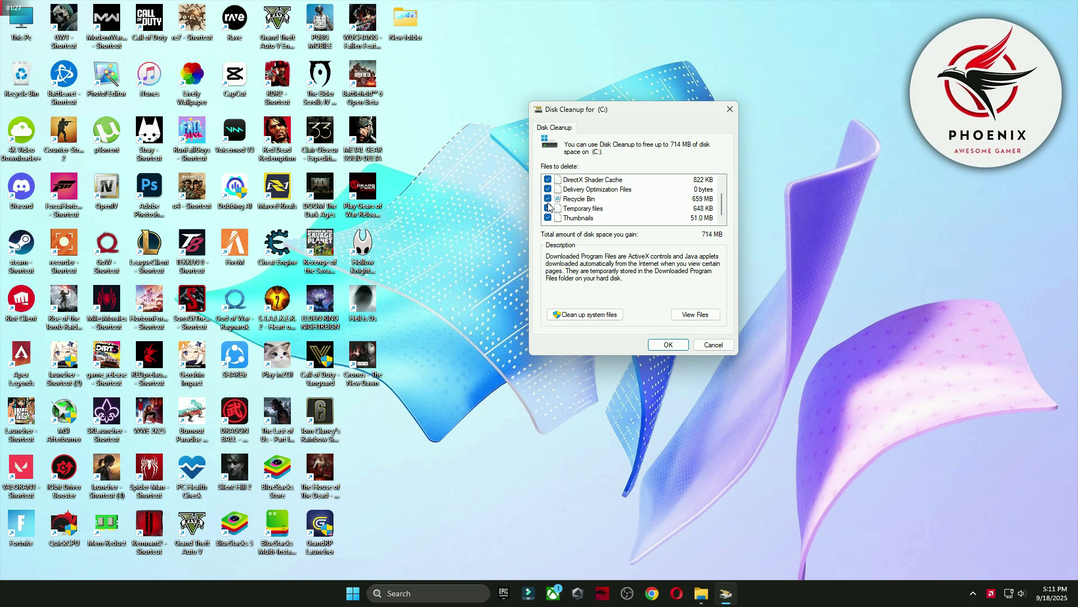
left_click(548, 199)
left_click(667, 344)
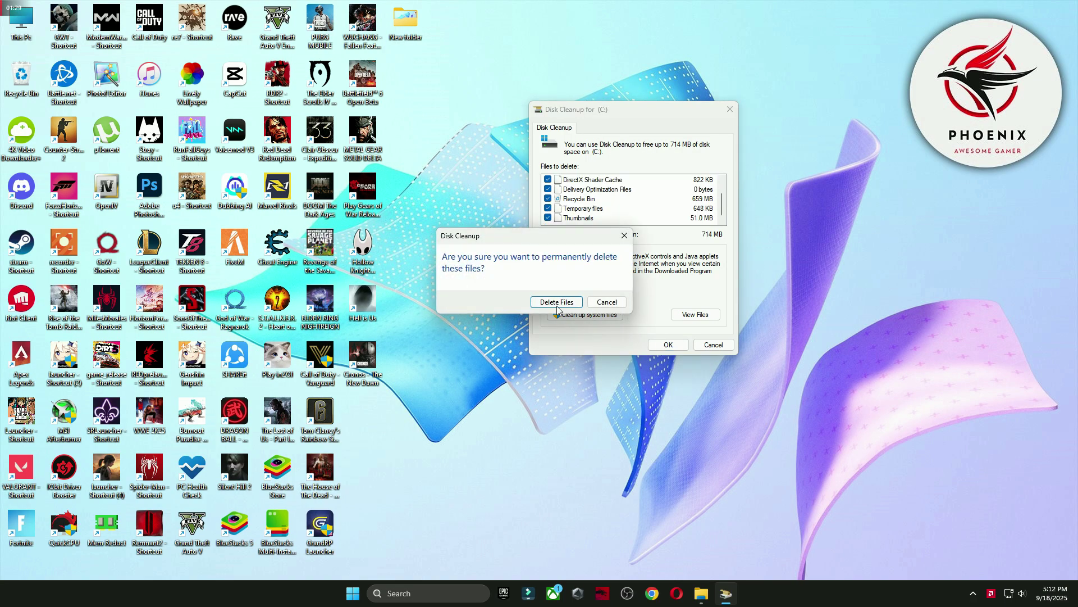
left_click(557, 303)
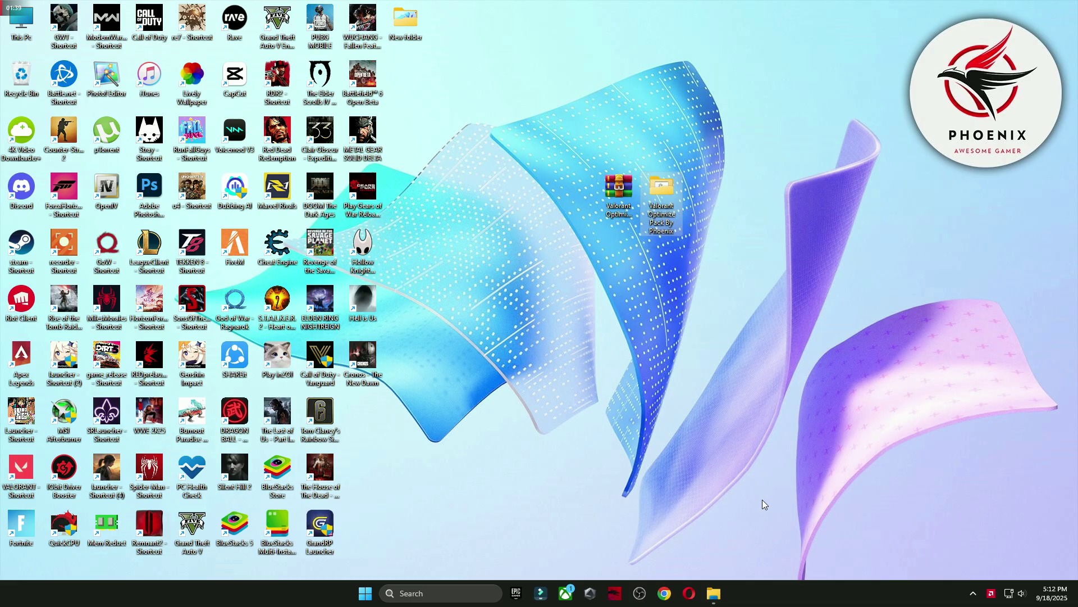
View the NVIDIA Settings (Manage 3D Settings) reference image in the 2 GPU Best Settings folder and close it.
left_click(714, 593)
left_click(187, 88)
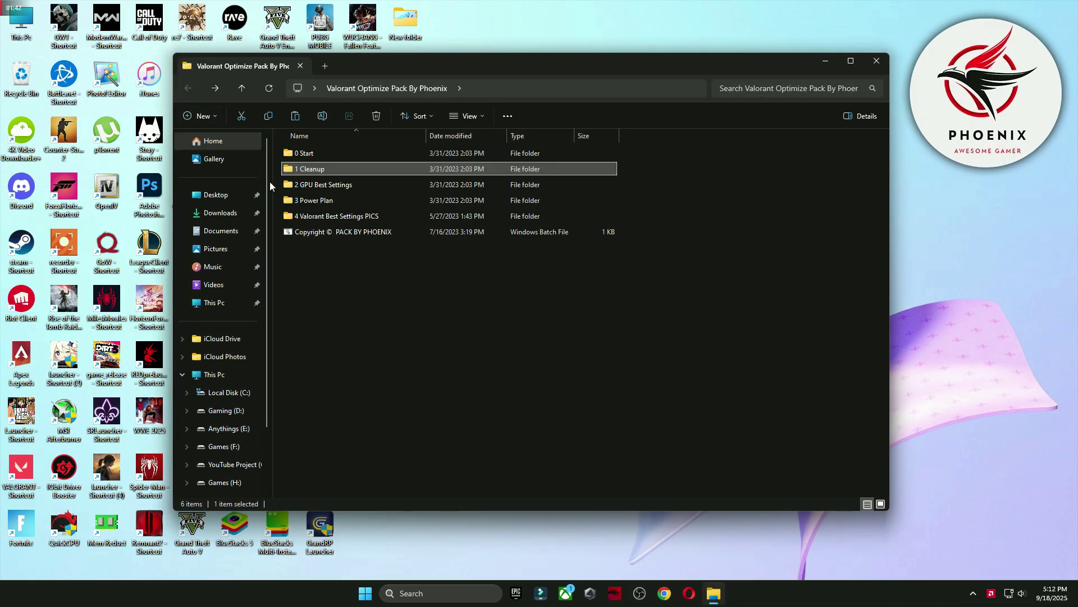
double_click(316, 185)
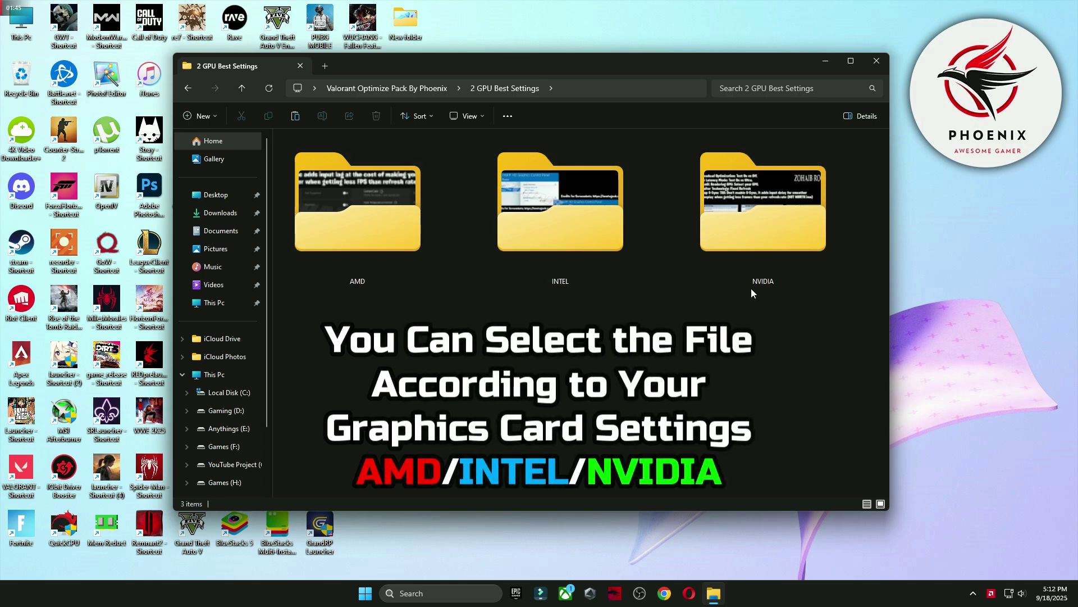
double_click(757, 218)
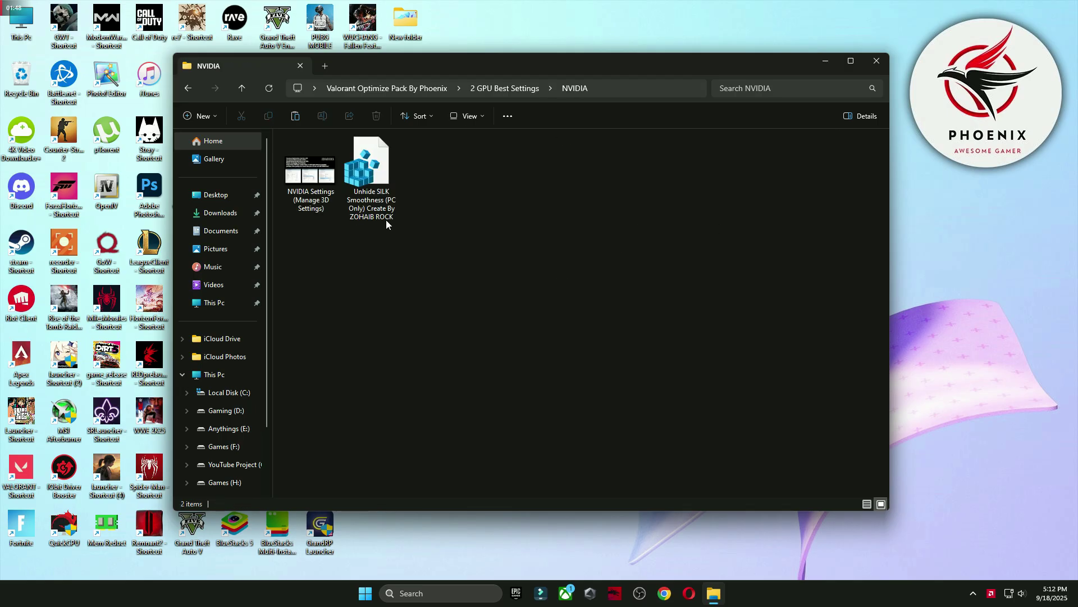
double_click(316, 188)
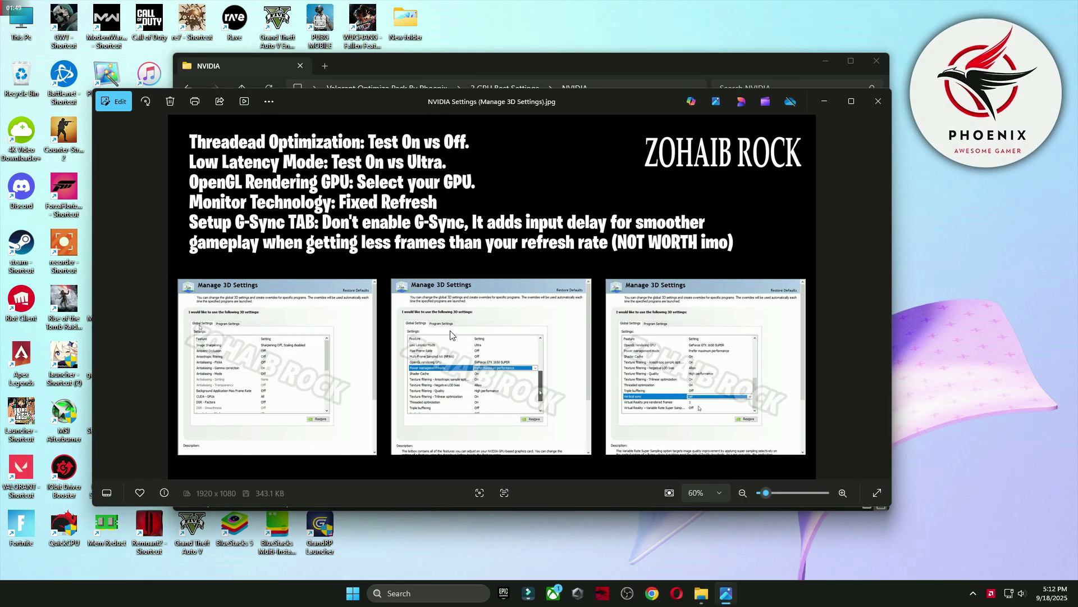
left_click(869, 109)
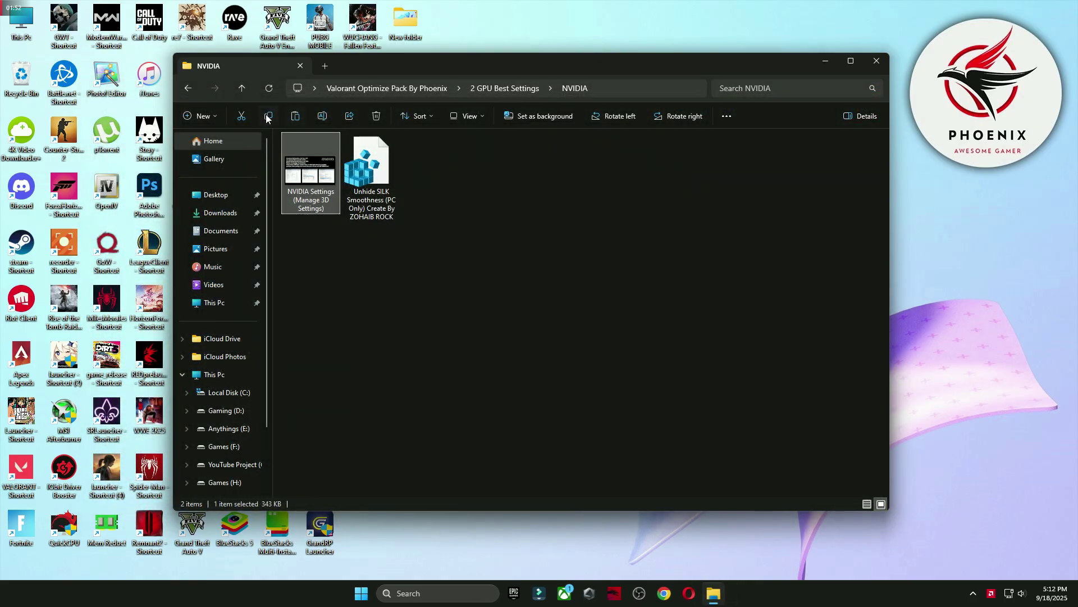
View the Intel HD Graphics Control Panel reference image in the INTEL folder and close it.
left_click(242, 88)
double_click(578, 203)
double_click(325, 194)
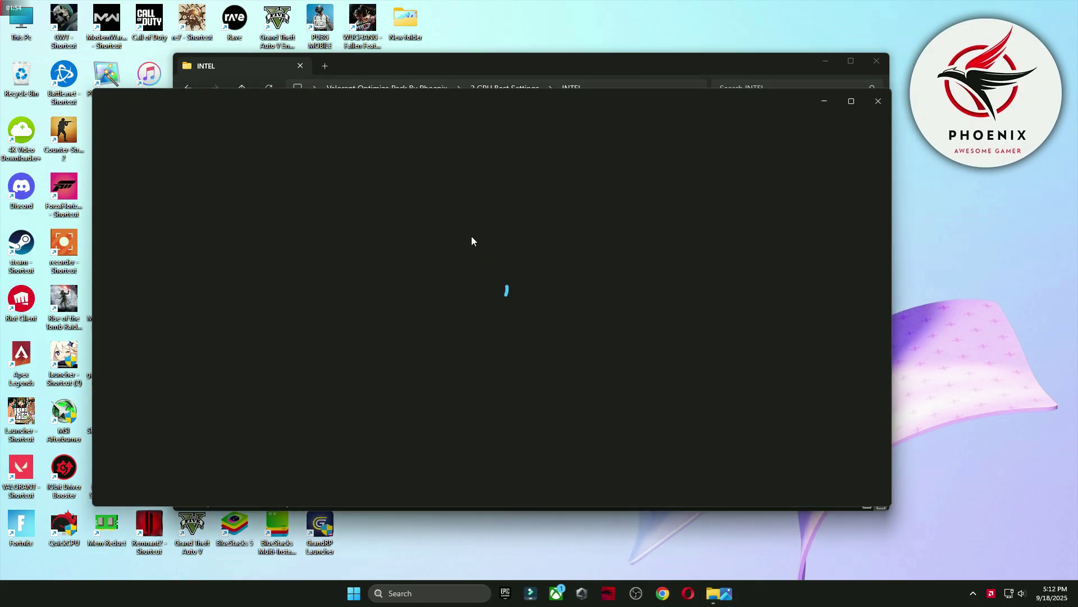
key("Right")
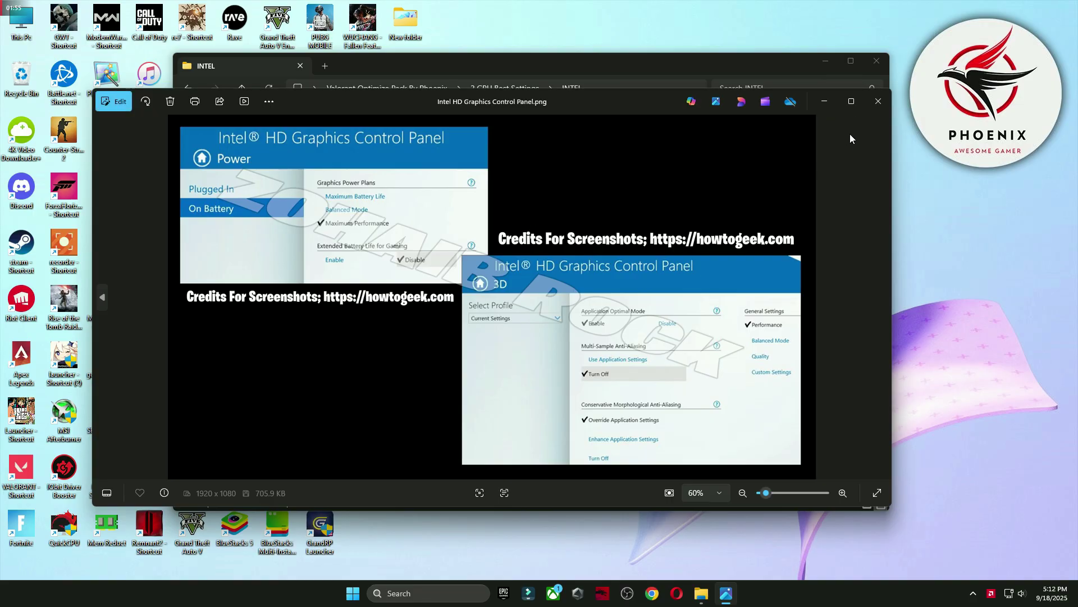
left_click(879, 101)
Open the AMD folder's reference images and review the recommended settings, ending on AMD ADVANCE SETTING 1.
key("alt+Up")
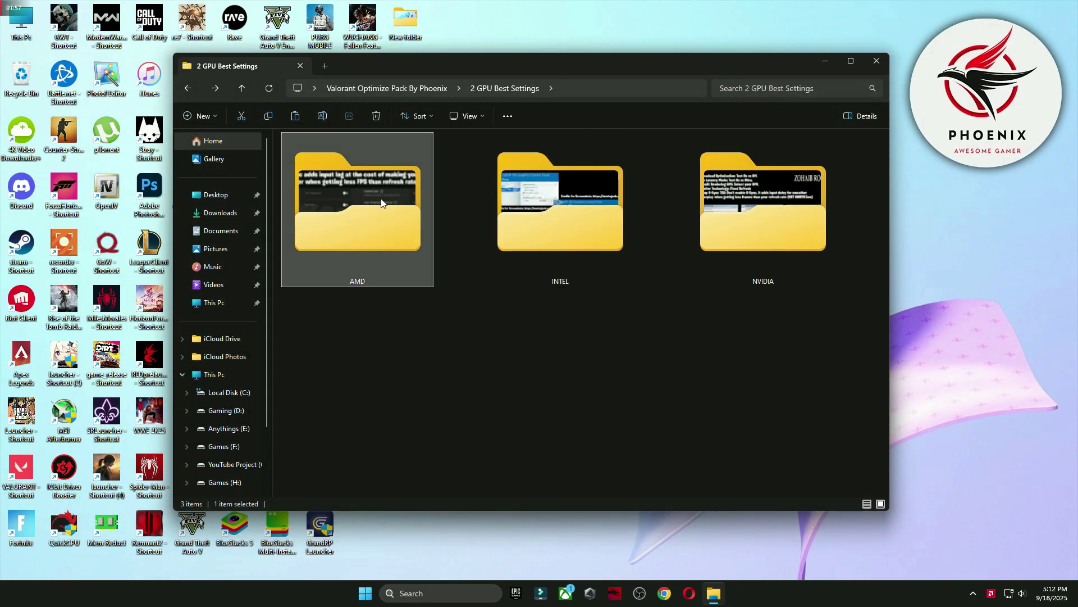
double_click(319, 191)
double_click(319, 191)
key("Right")
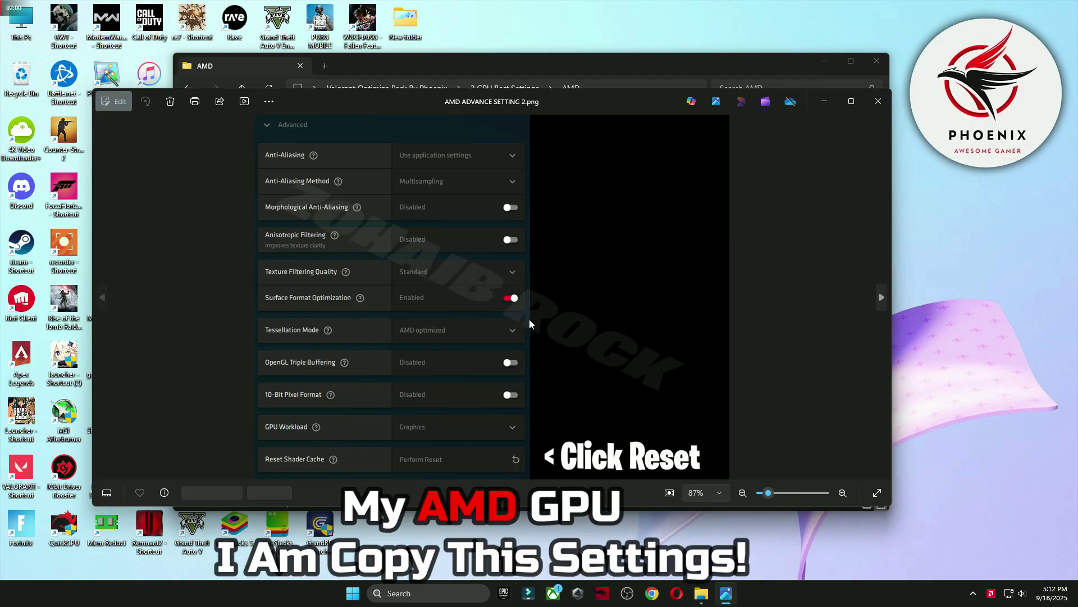
key("Right")
left_click(101, 297)
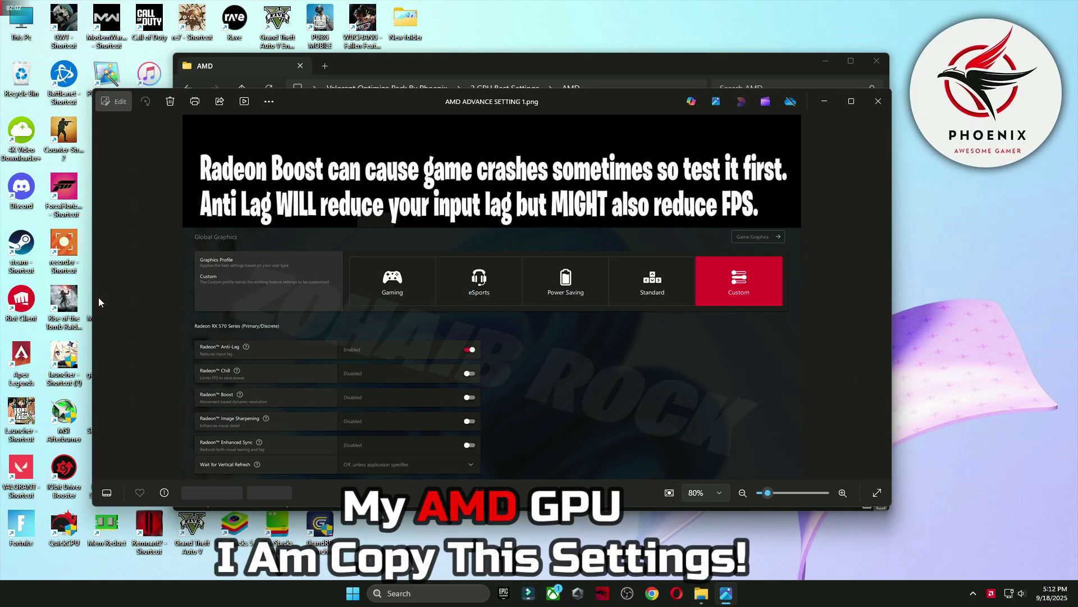
Open AMD Software: Adrenalin Edition and review VALORANT's game profile, including its graphics, display and advanced settings.
right_click(943, 244)
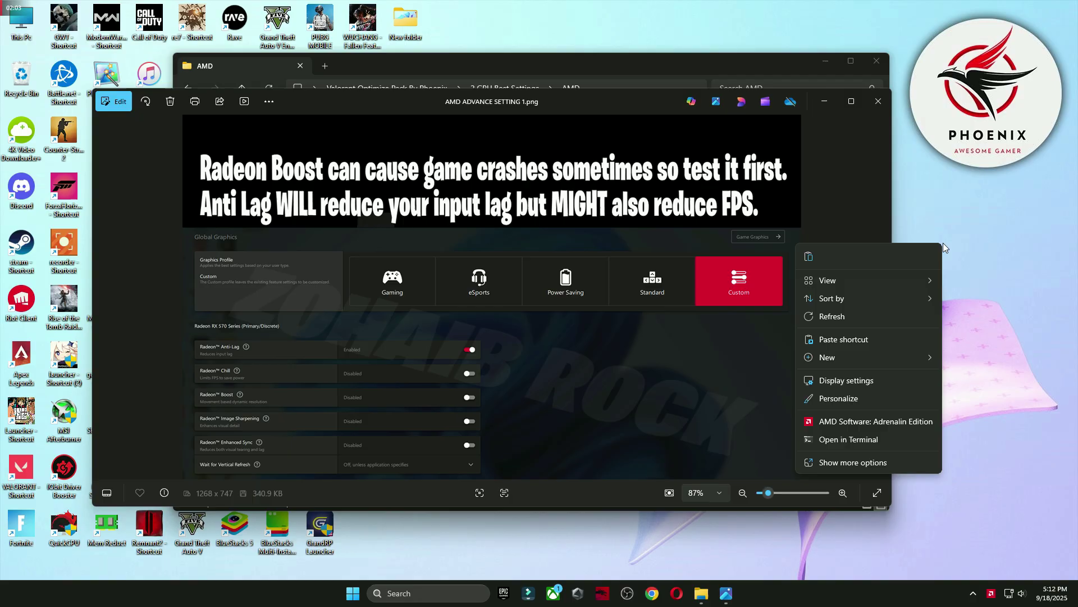
left_click(845, 421)
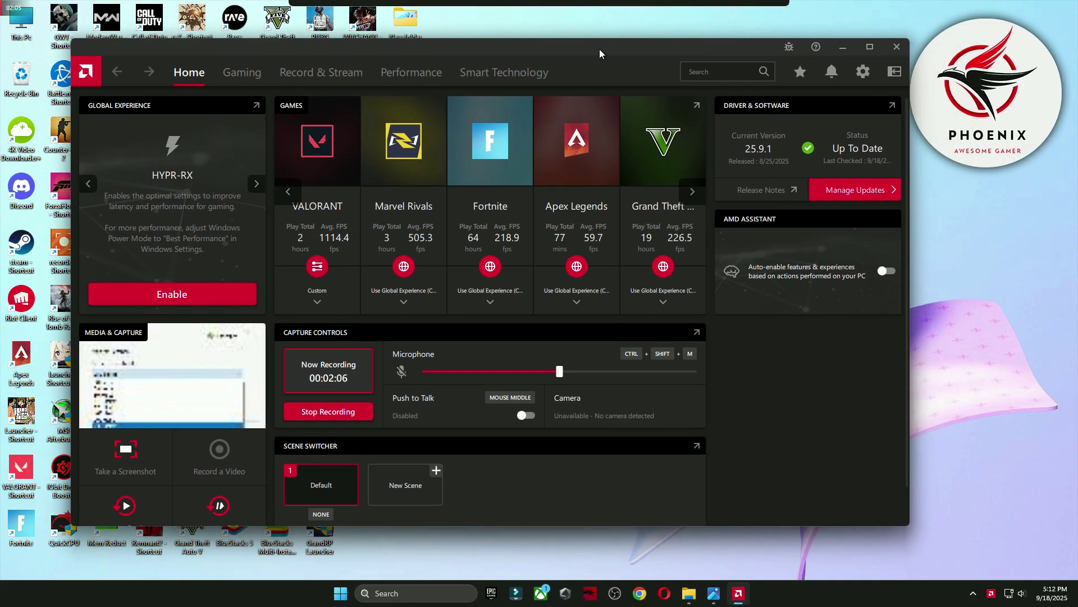
left_click(340, 221)
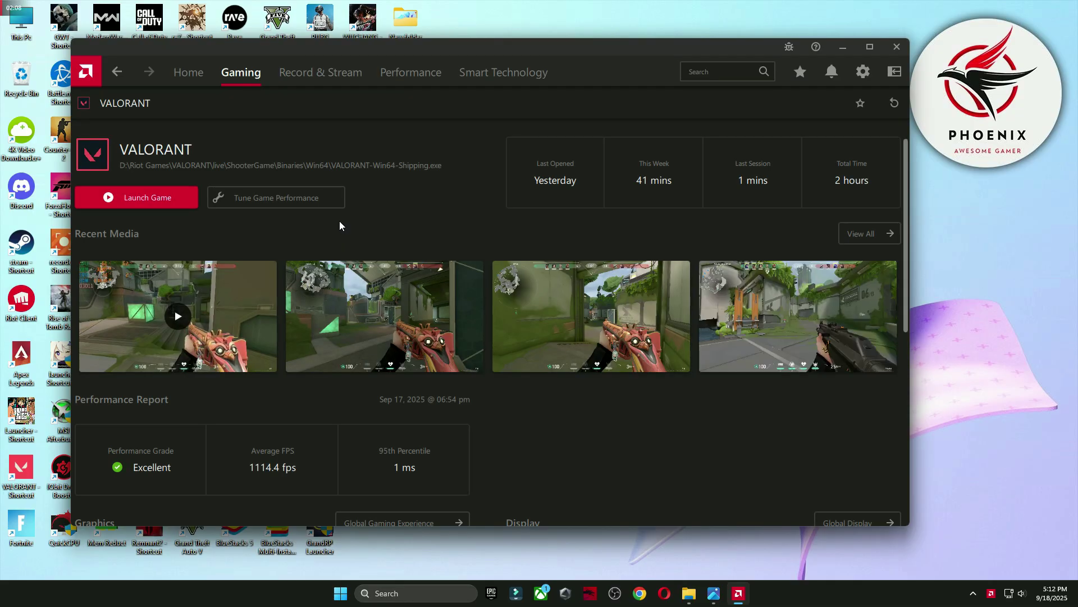
scroll(376, 244, "down", 3)
scroll(375, 247, "down", 2)
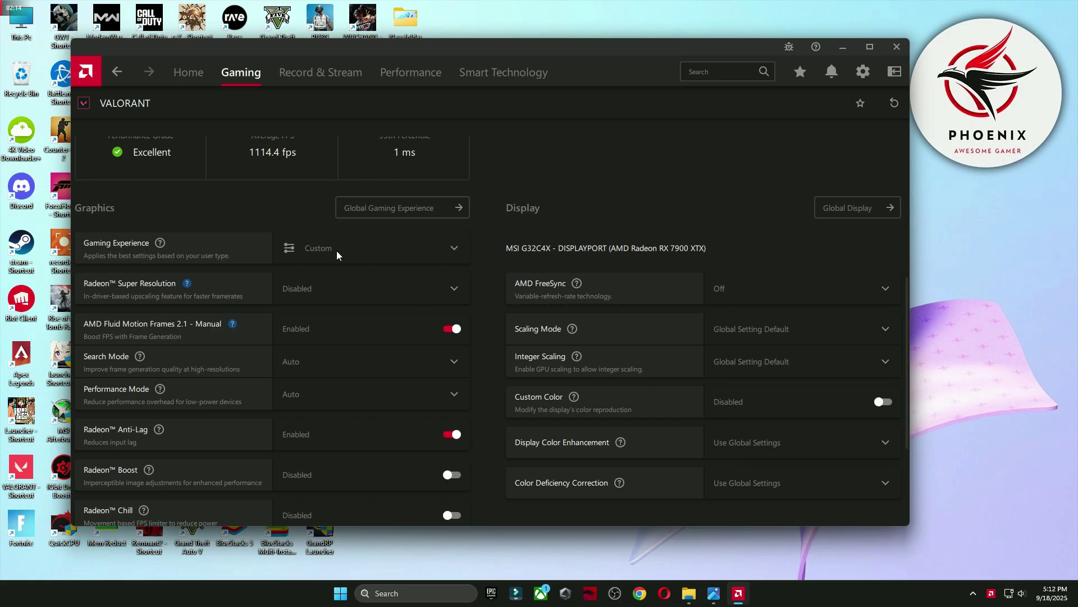
scroll(287, 349, "down", 3)
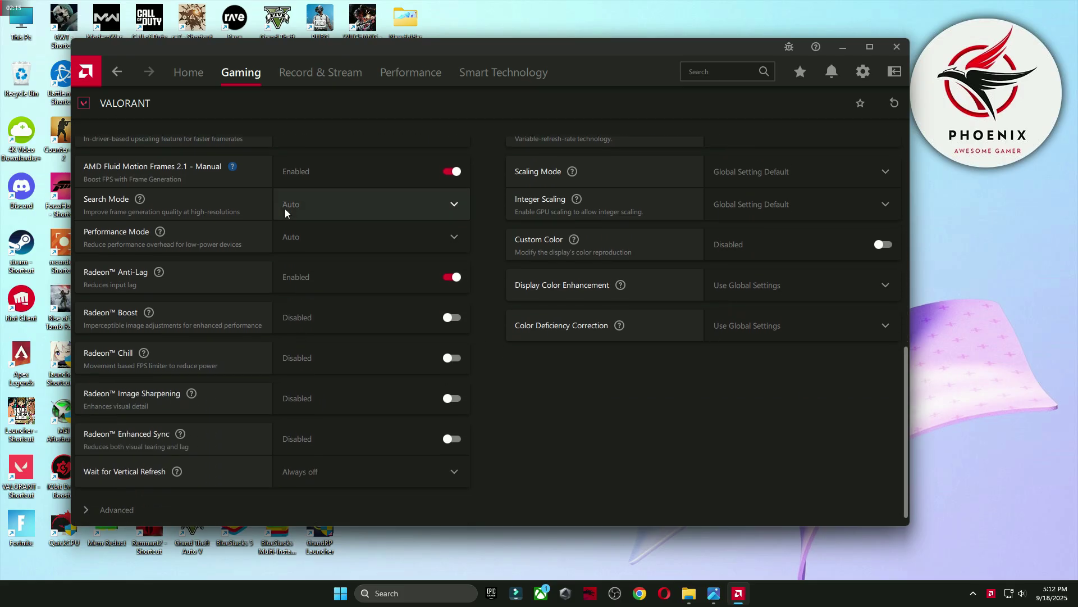
left_click(101, 508)
scroll(348, 302, "down", 2)
scroll(343, 265, "down", 3)
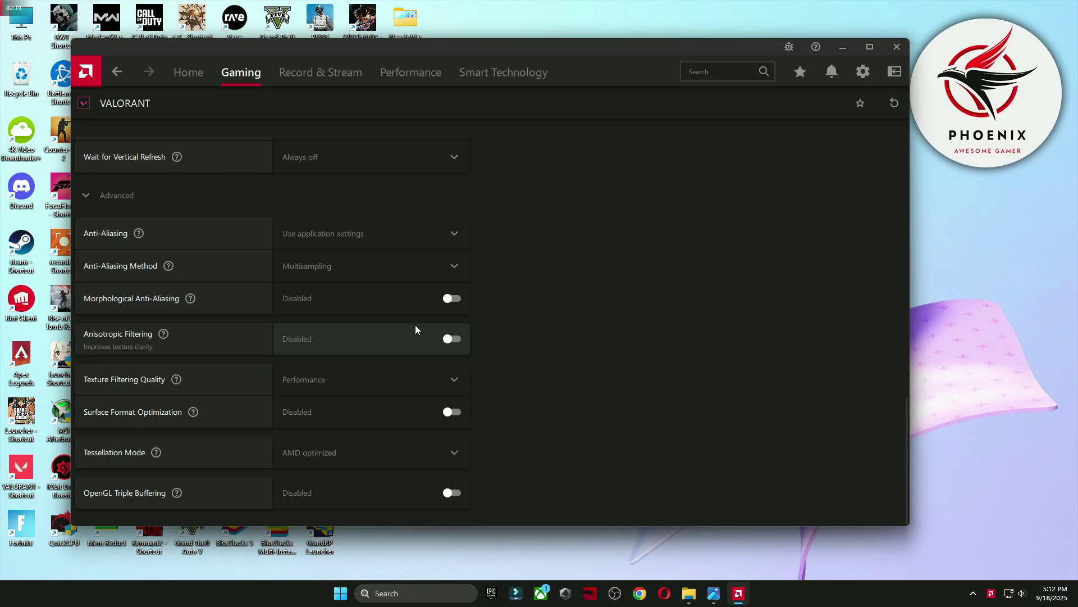
scroll(642, 309, "up", 10)
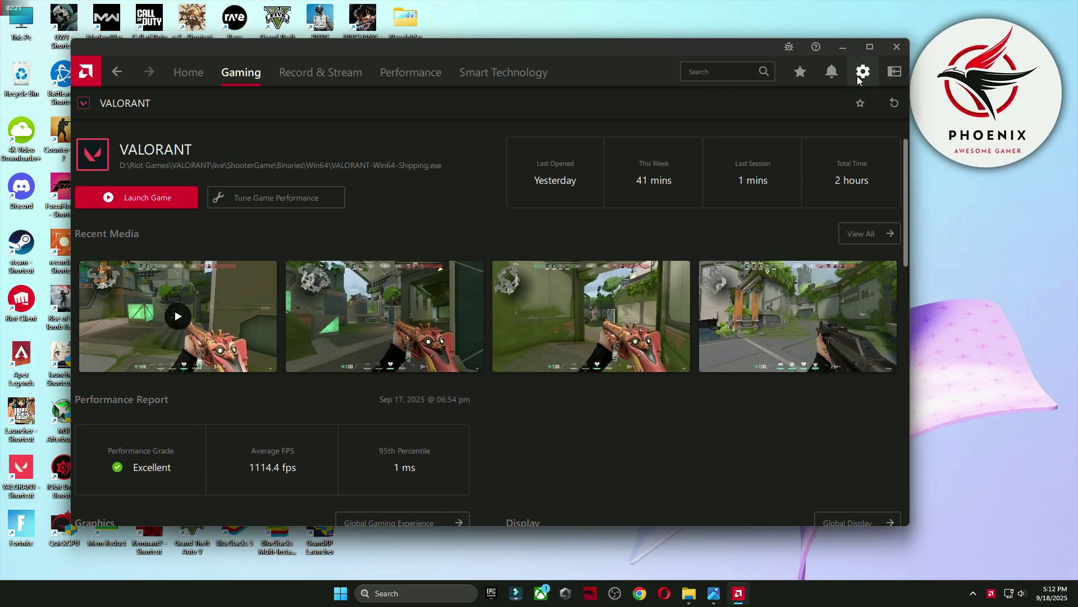
Enable Custom Color in the global display settings to view its colour controls, and disable it again.
left_click(862, 72)
left_click(145, 105)
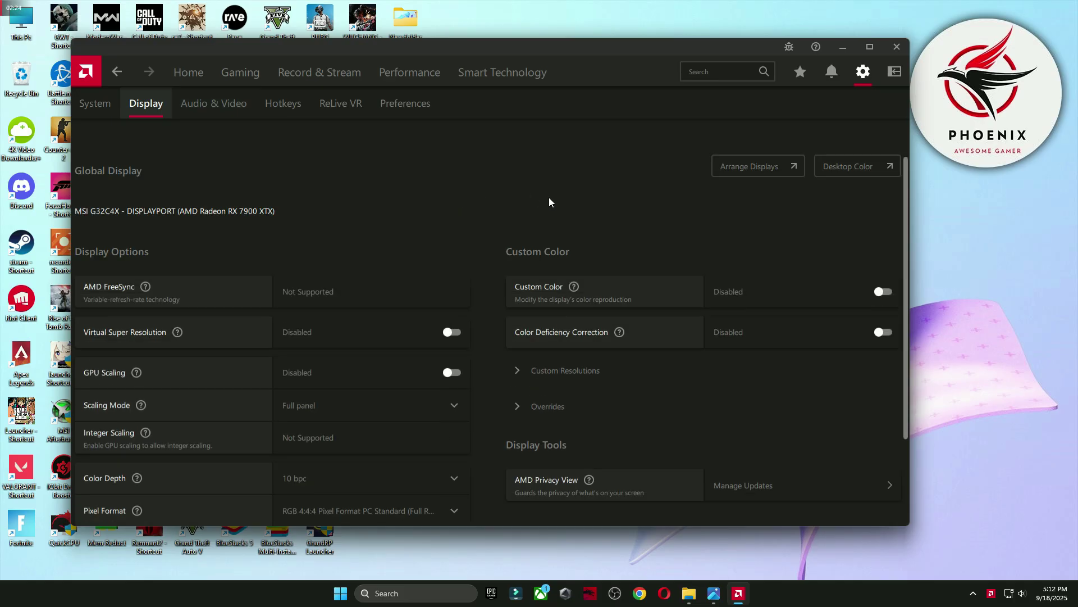
left_click(881, 292)
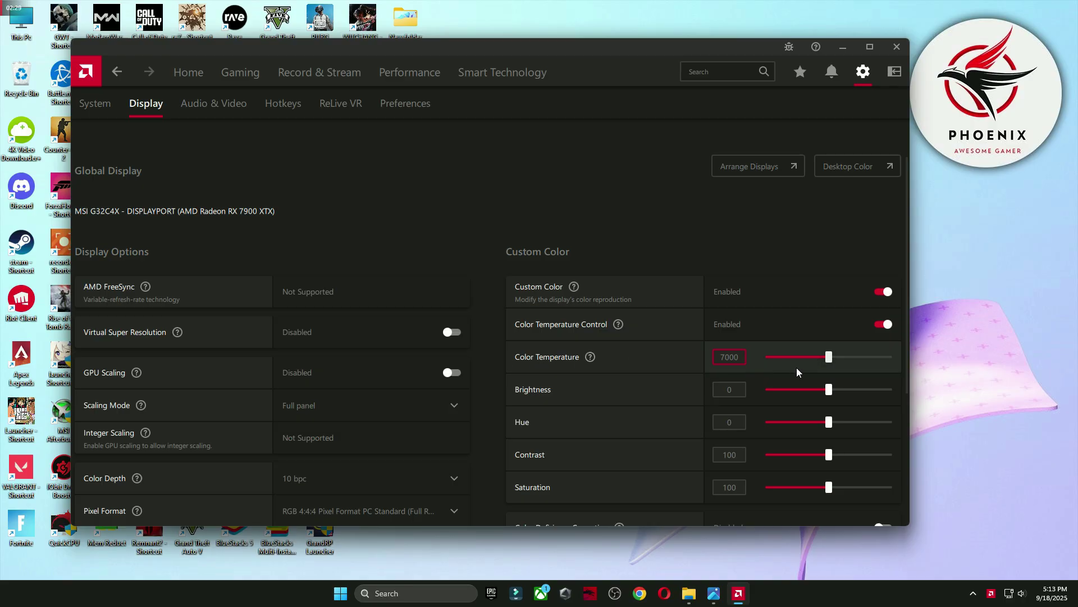
scroll(803, 344, "down", 5)
scroll(801, 315, "up", 5)
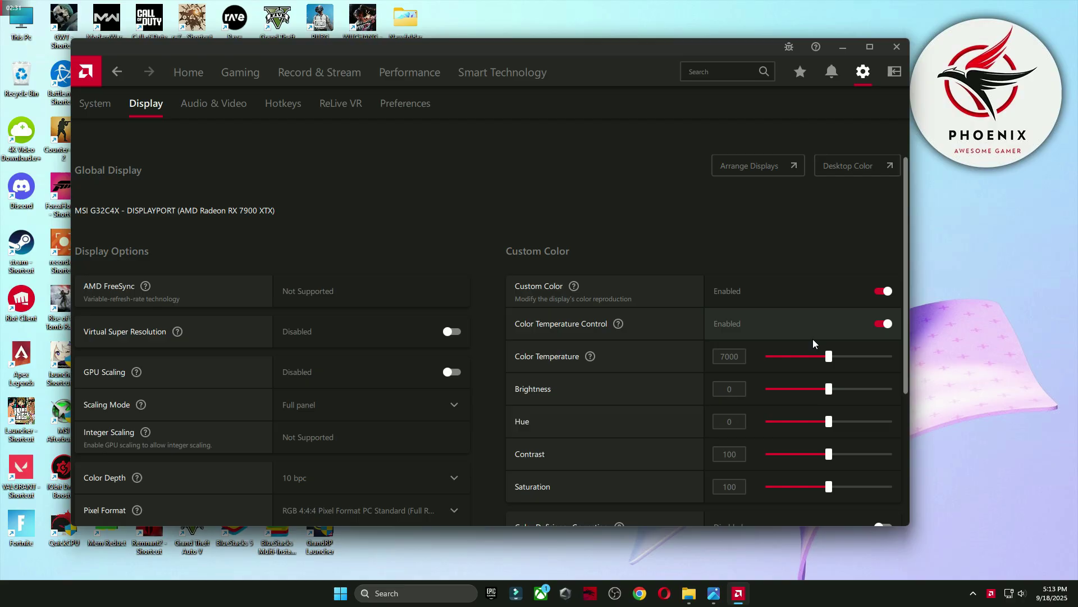
left_click(881, 293)
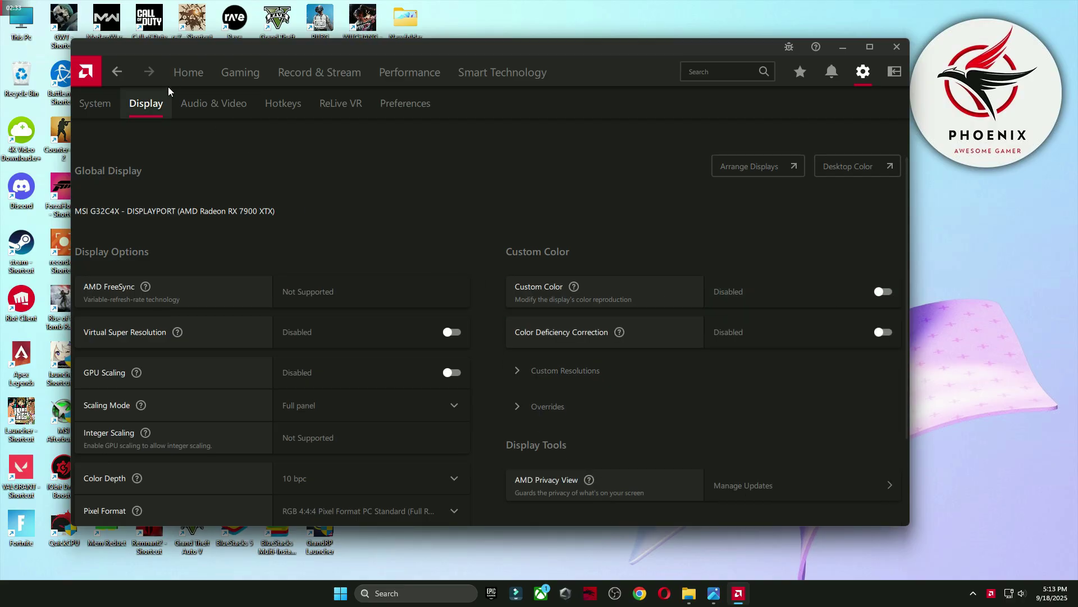
Check the installed AMD software for updates in AMD Install Manager and close it.
left_click(191, 82)
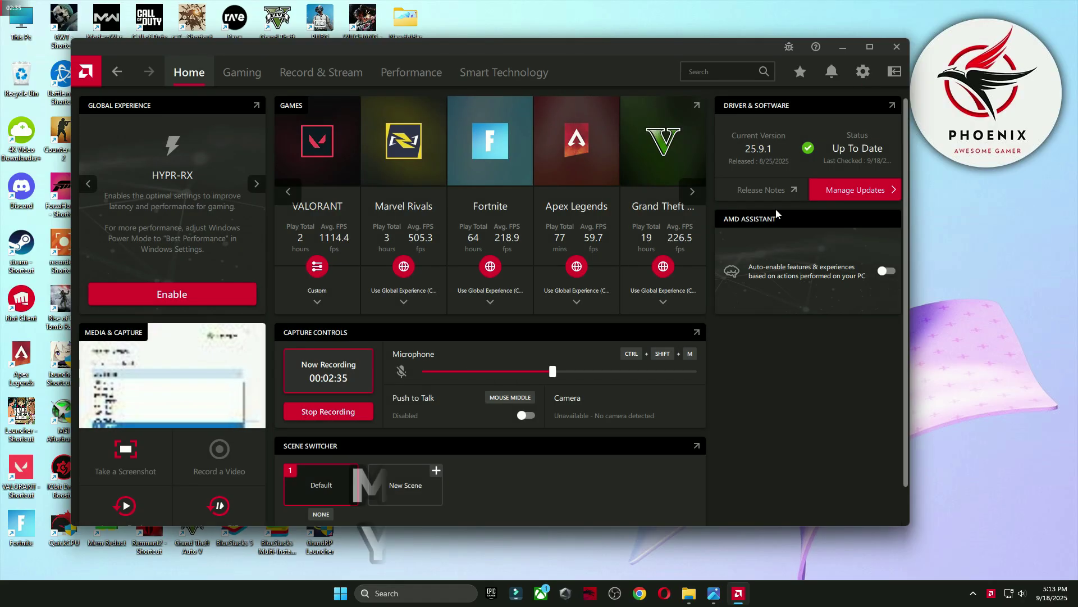
left_click(855, 190)
left_click(480, 389)
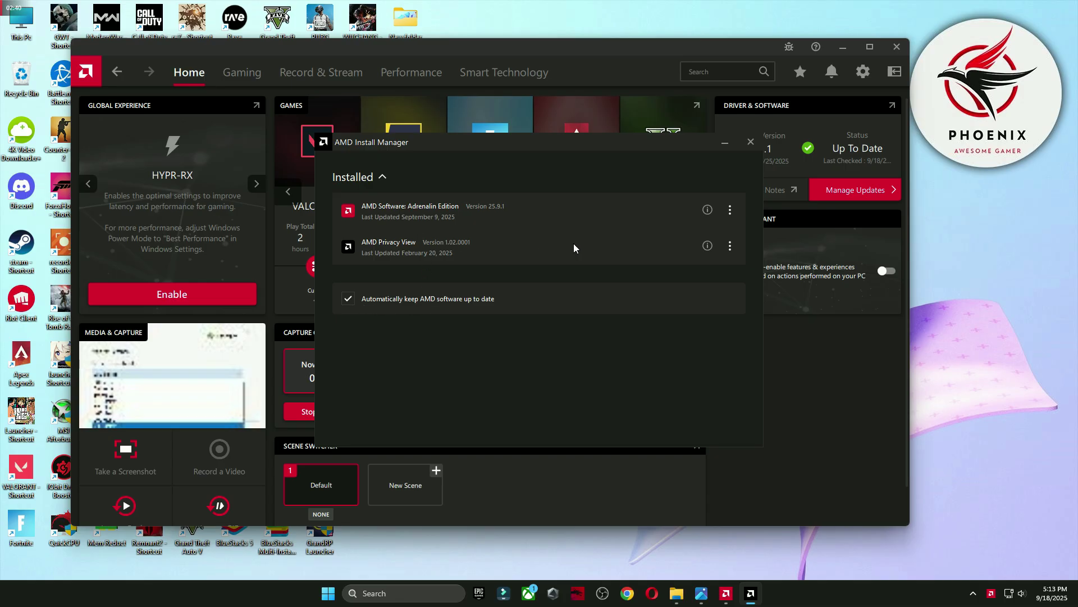
left_click(749, 142)
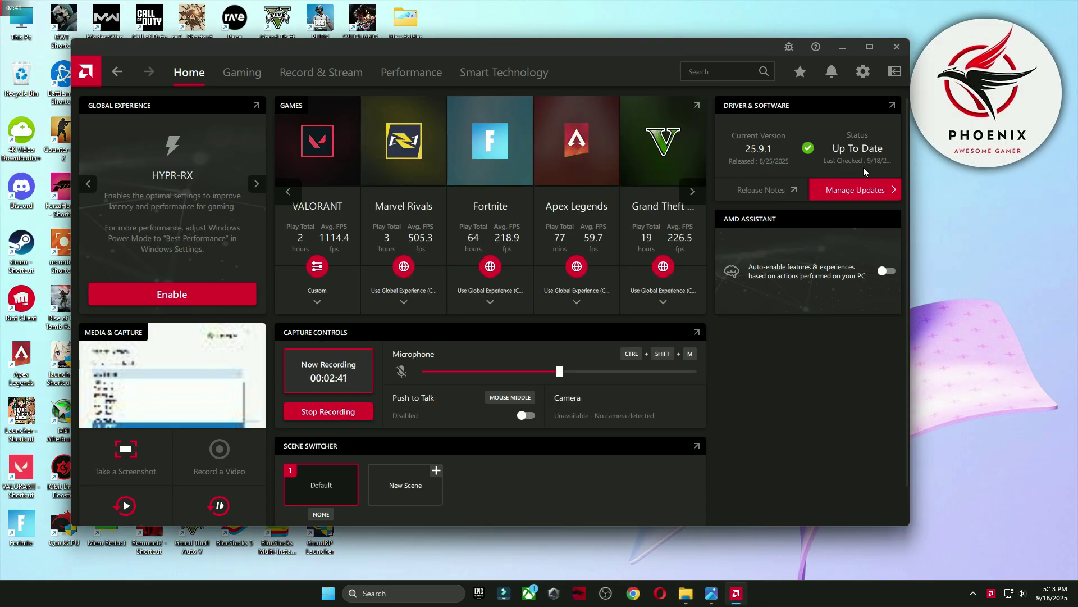
Close AMD Software and the AMD reference image, and open the pack's 3 Power Plan folder.
left_click(897, 47)
left_click(878, 102)
key("BackSpace")
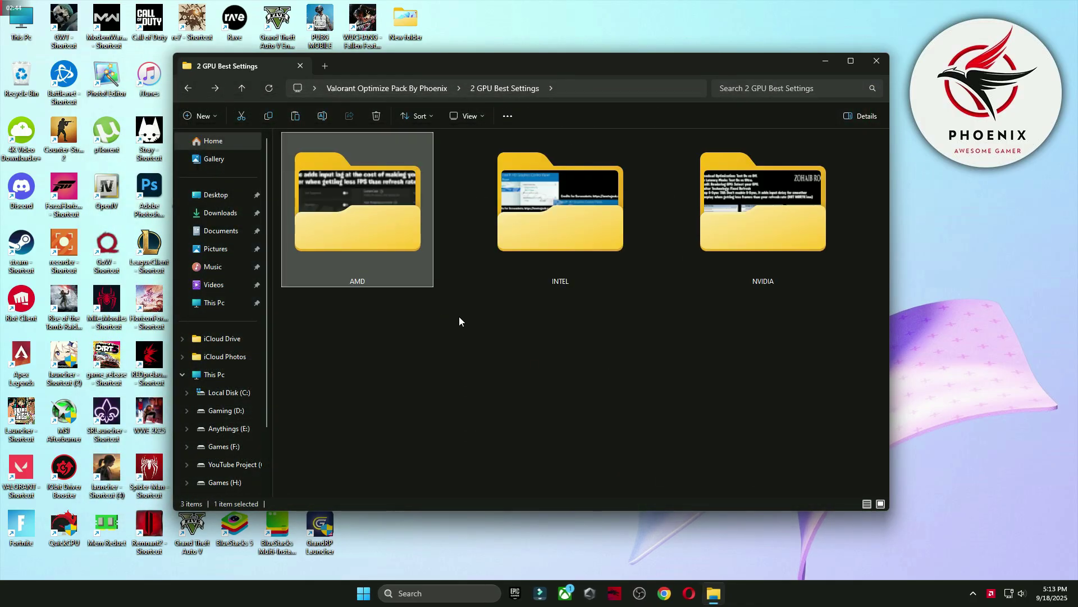
key("BackSpace")
double_click(322, 200)
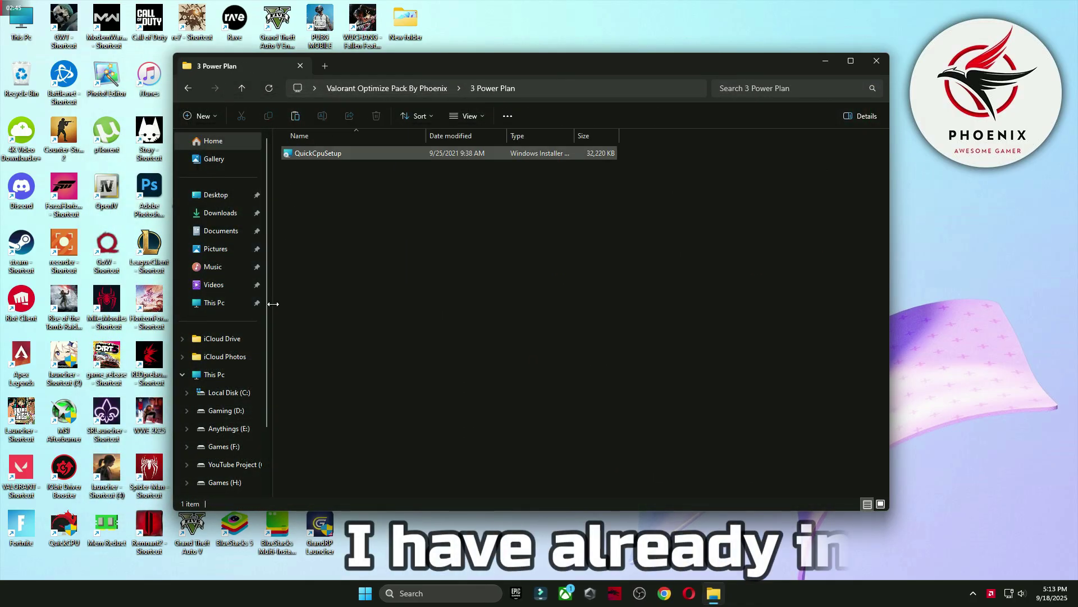
Launch Quick CPU from its desktop shortcut, put the folder window away and dismiss the application update dialog.
double_click(61, 522)
left_click(598, 391)
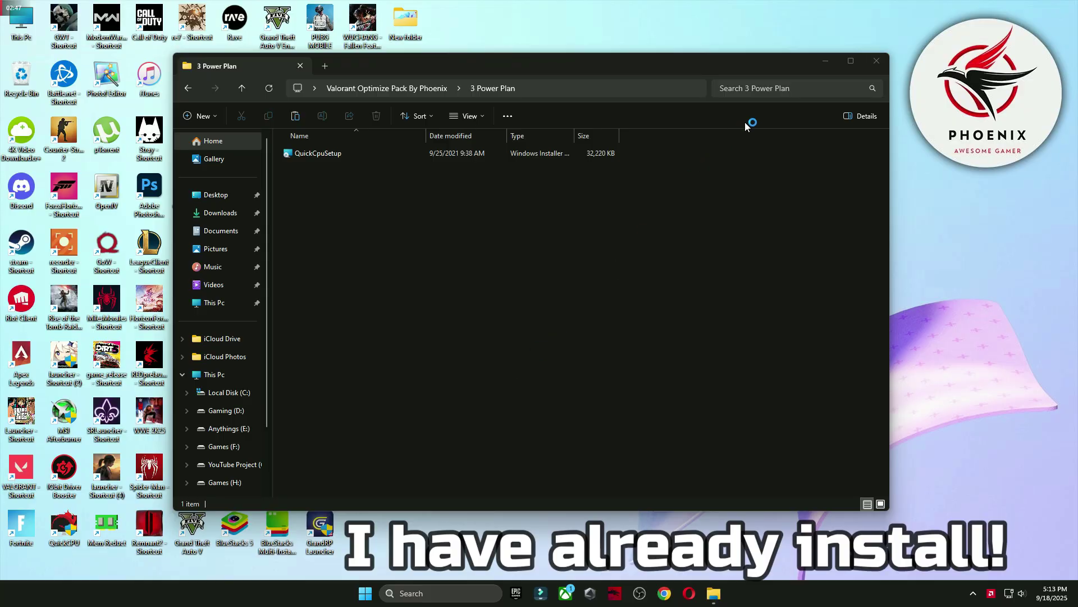
left_click(821, 65)
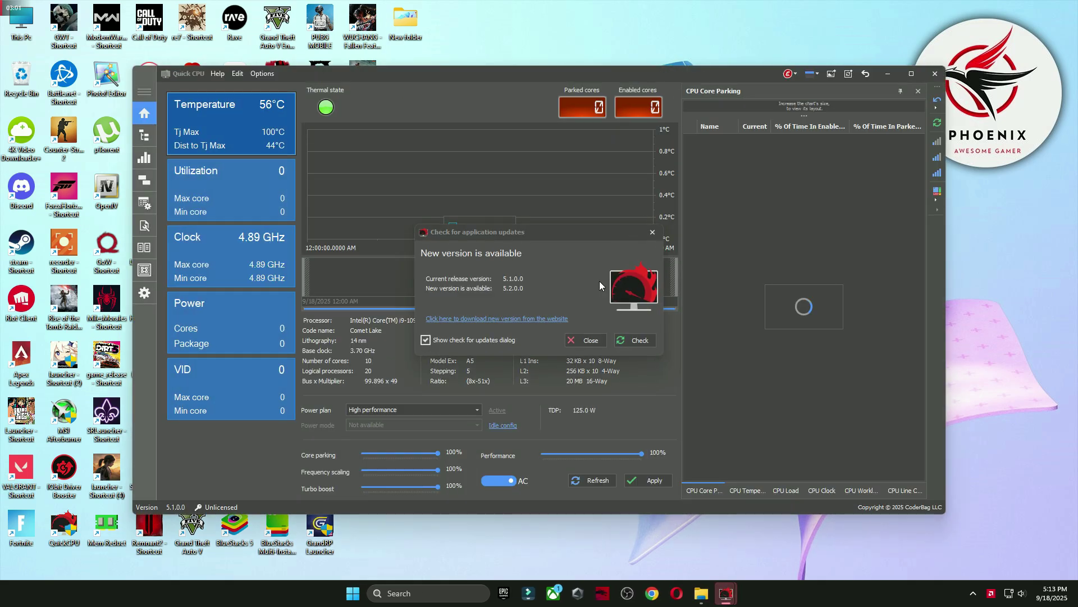
left_click(581, 342)
left_click_drag(746, 78, 700, 66)
Apply the High performance power plan with core parking, frequency scaling, turbo boost and performance at 100%, and close Quick CPU.
left_click(360, 398)
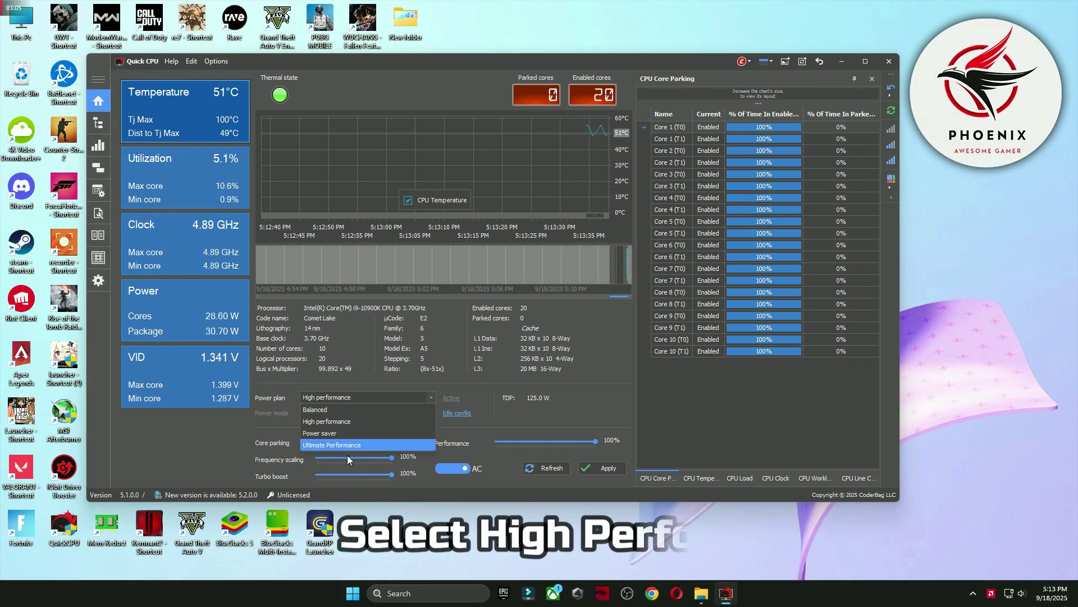
left_click(310, 422)
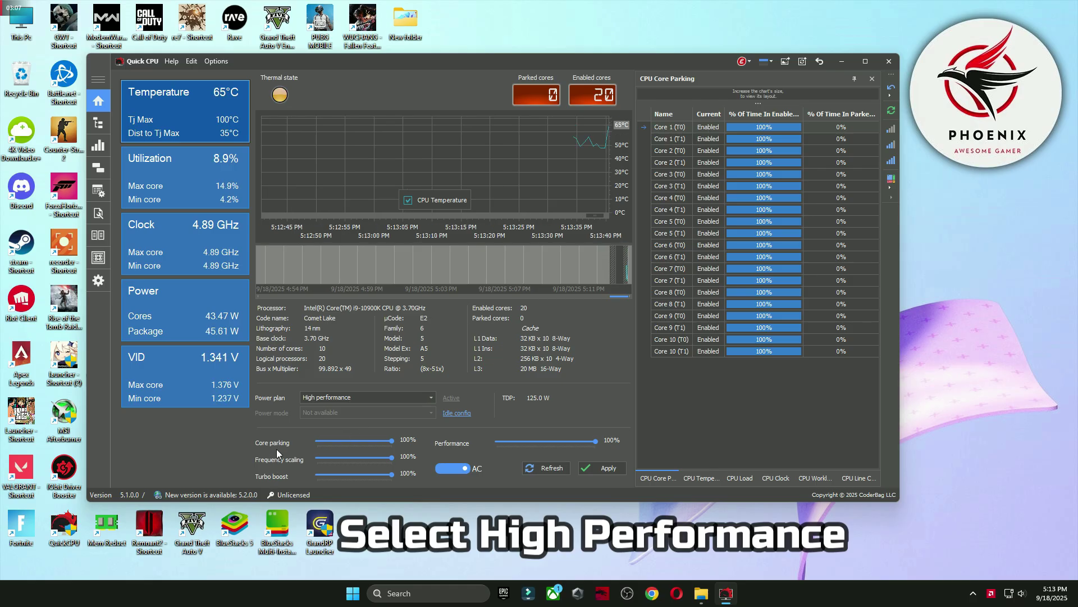
mouse_move(392, 457)
left_mouse_down()
mouse_move(253, 463)
mouse_move(392, 457)
left_mouse_up()
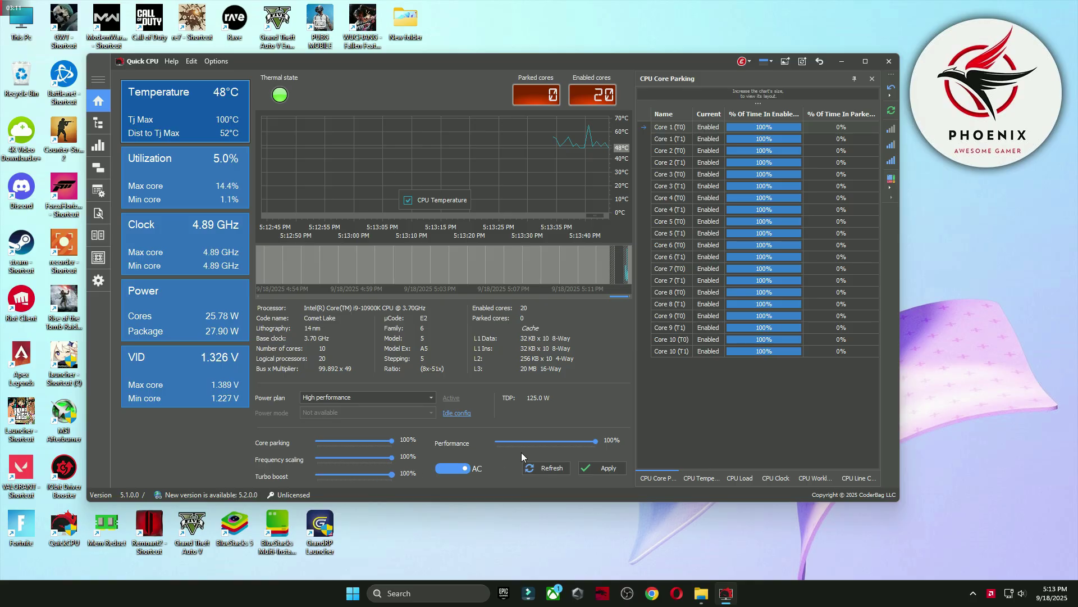
left_click_drag(596, 441, 488, 446)
left_click(604, 470)
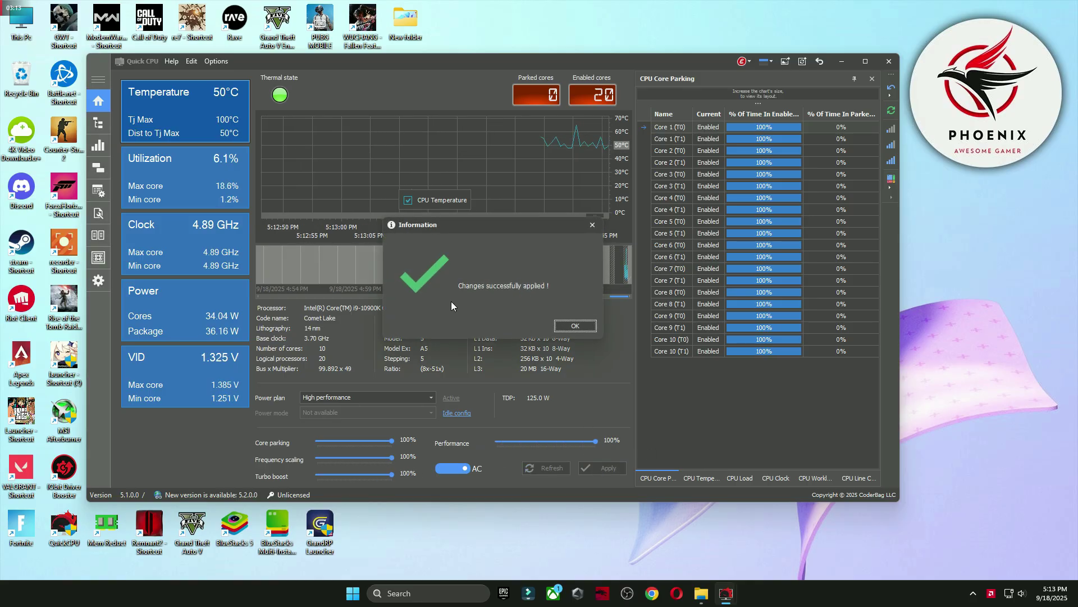
left_click(556, 323)
key("super+d")
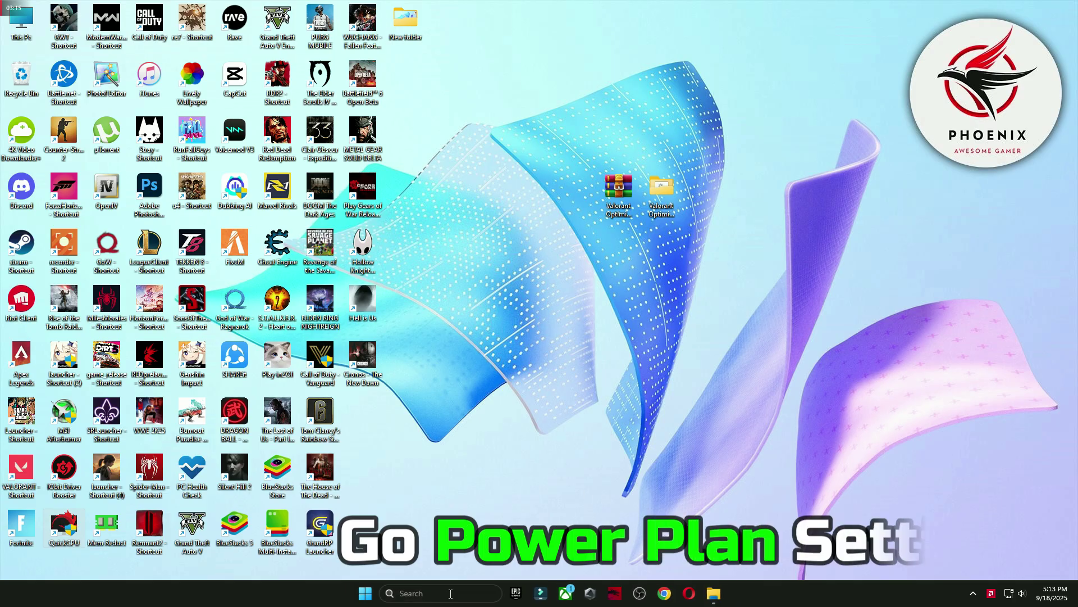
Search Windows for power, check the selected and additional plans in Power Options, and close the window.
left_click(447, 593)
type("power")
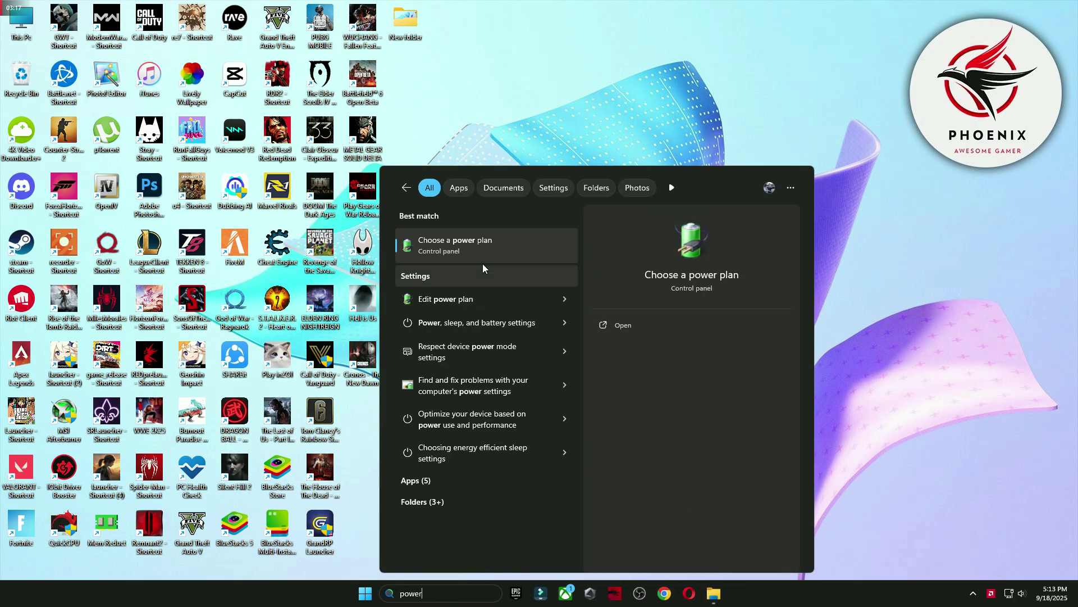
left_click(482, 242)
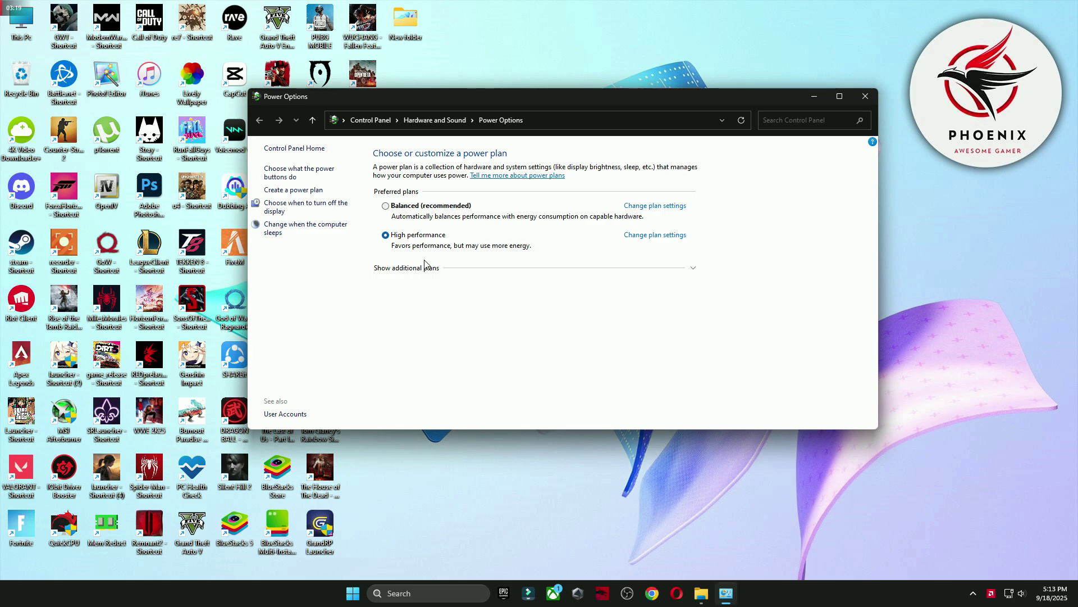
left_click(408, 268)
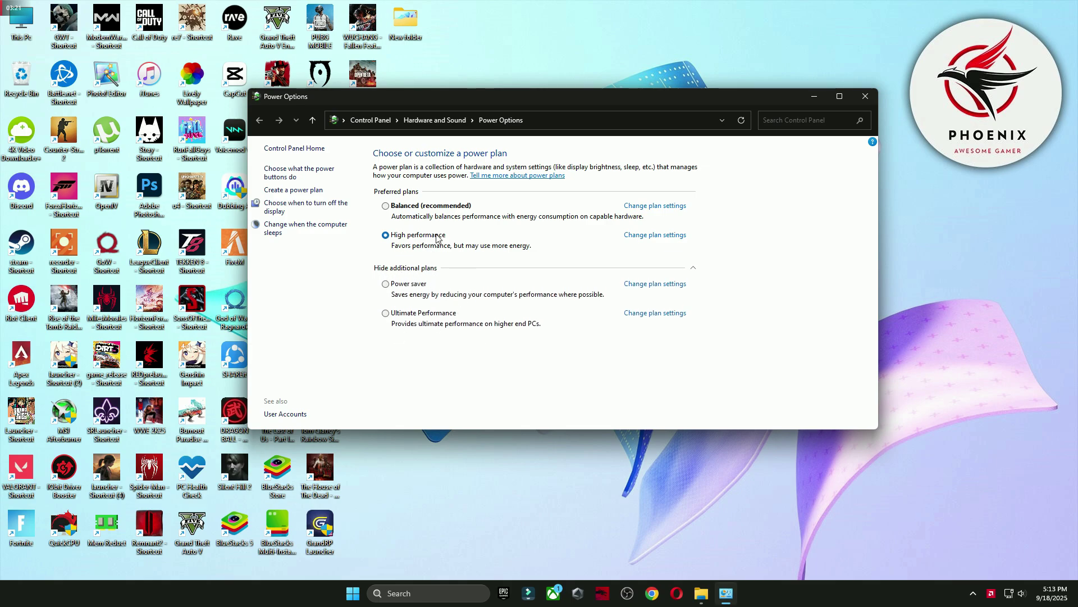
left_click(691, 269)
left_click(865, 96)
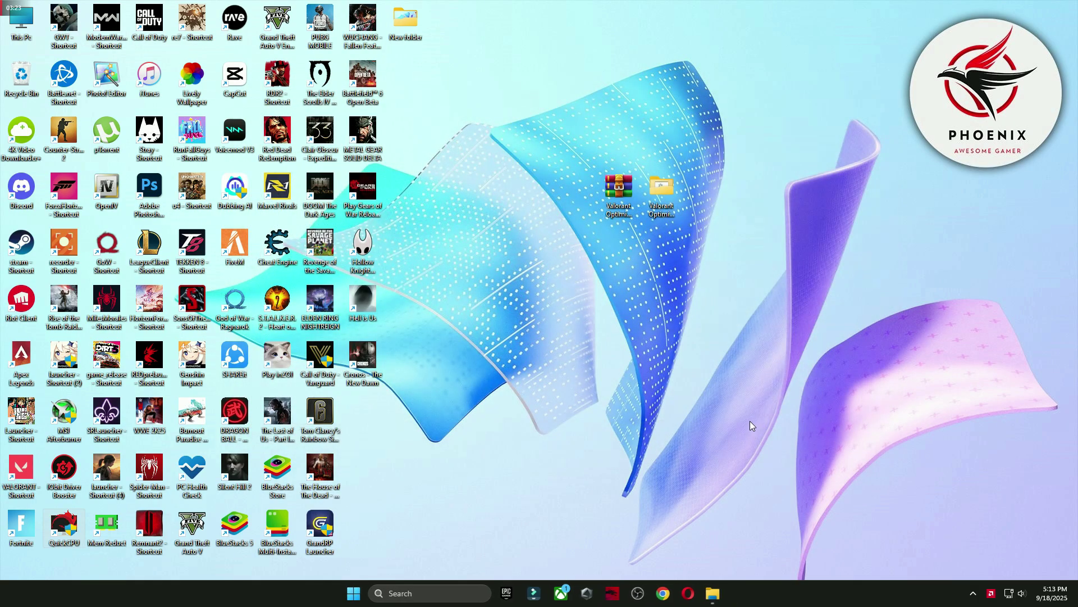
View the general and graphics quality reference images in the 4 Valorant Best Settings PICS folder and close everything.
left_click(714, 593)
key("alt+Up")
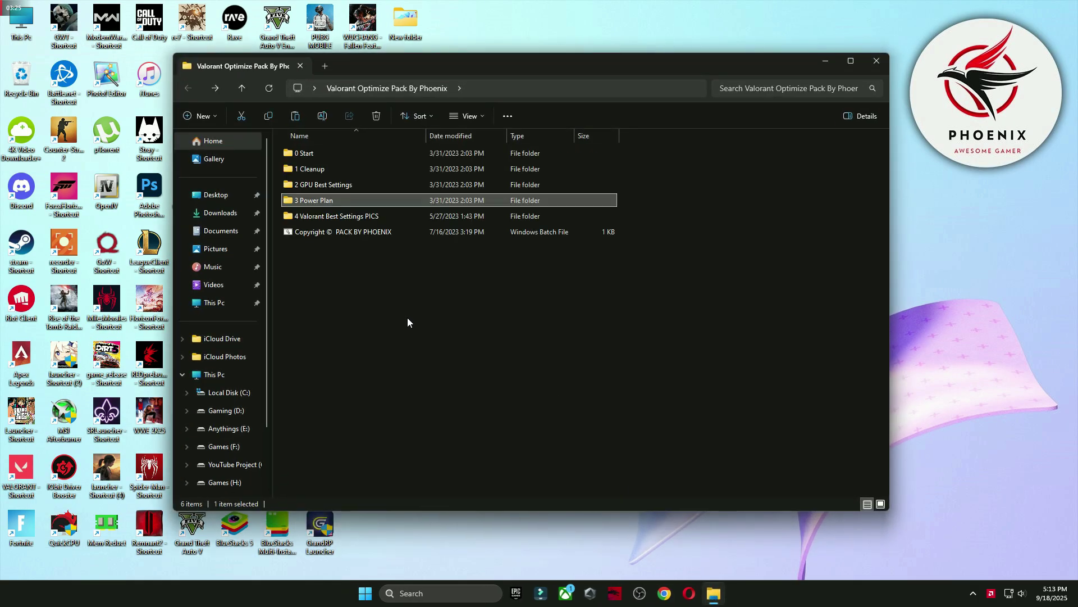
double_click(323, 219)
double_click(306, 169)
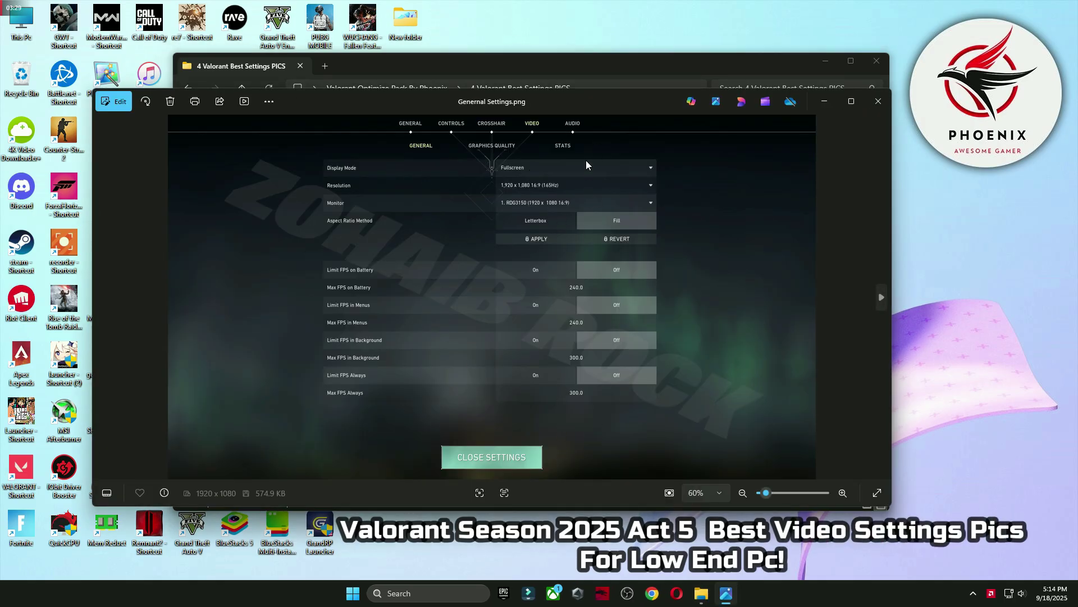
key("Right")
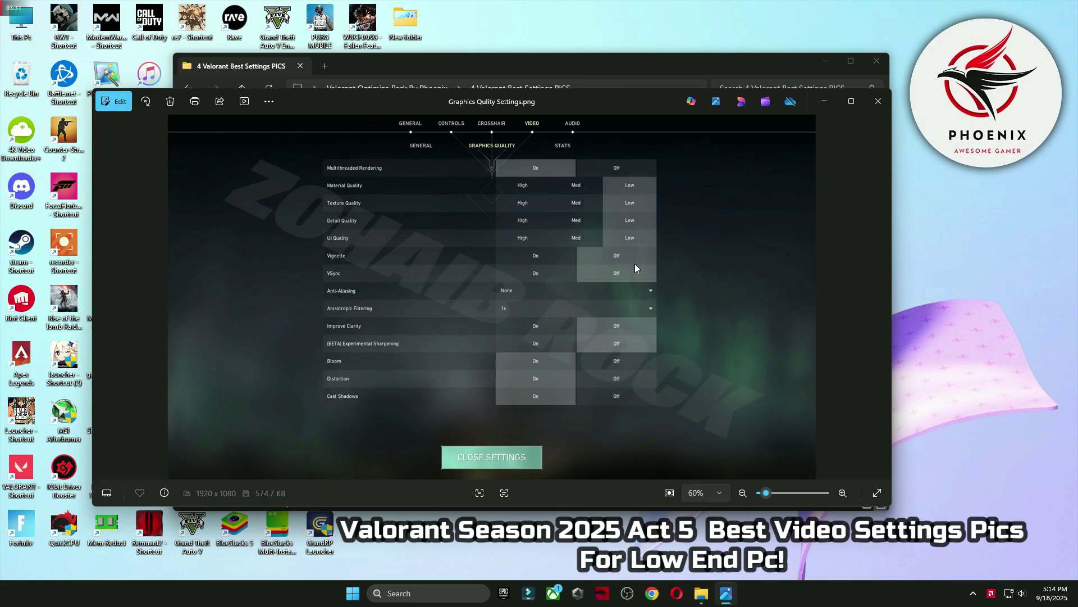
left_click(879, 101)
left_click(876, 66)
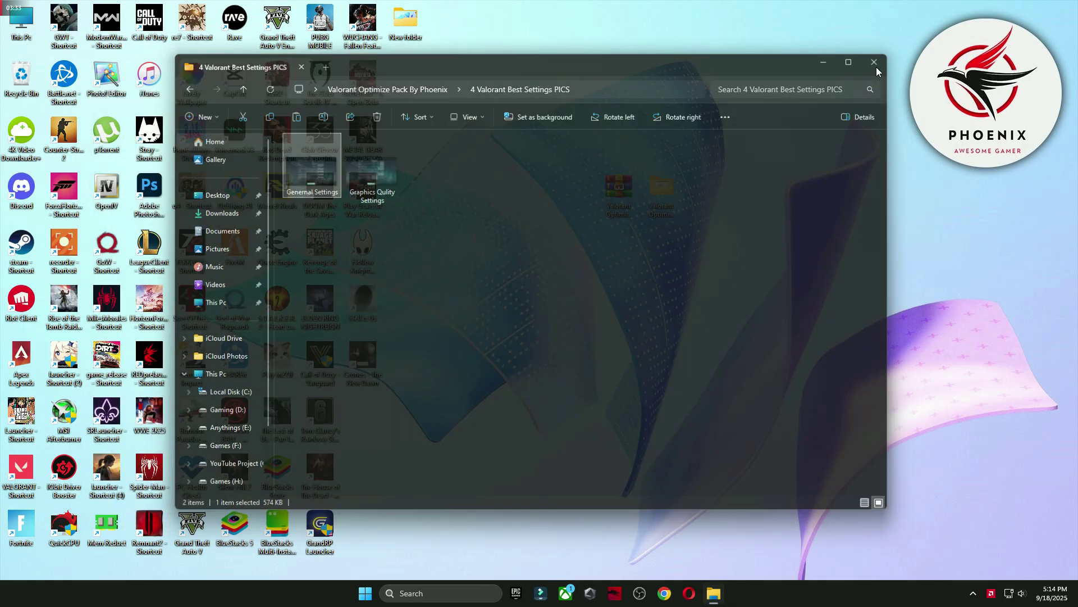
Bring up the Windows power options for restarting the PC.
key("super")
left_click(676, 555)
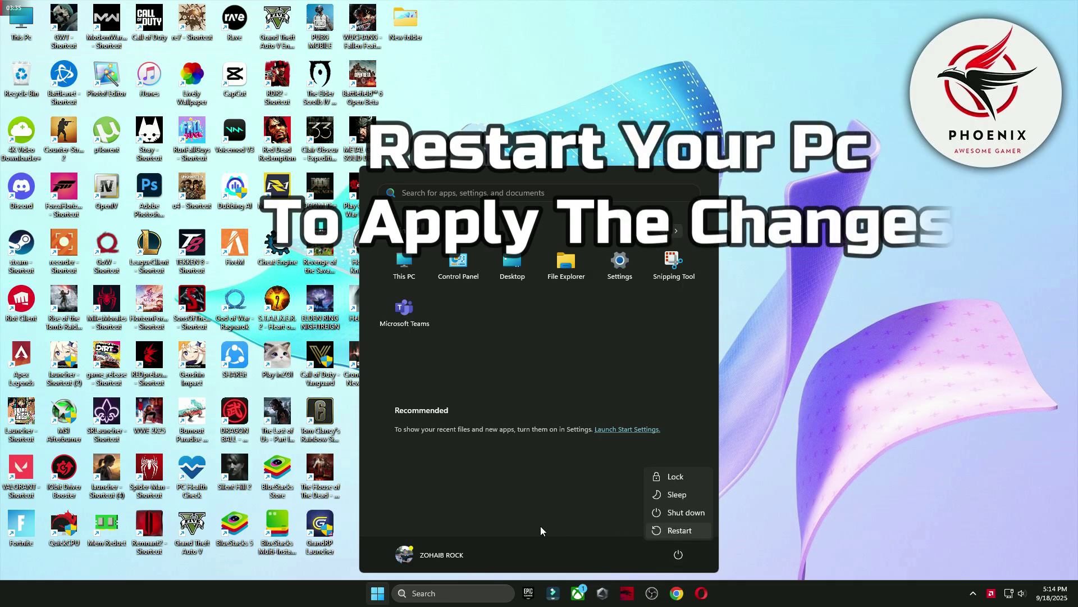